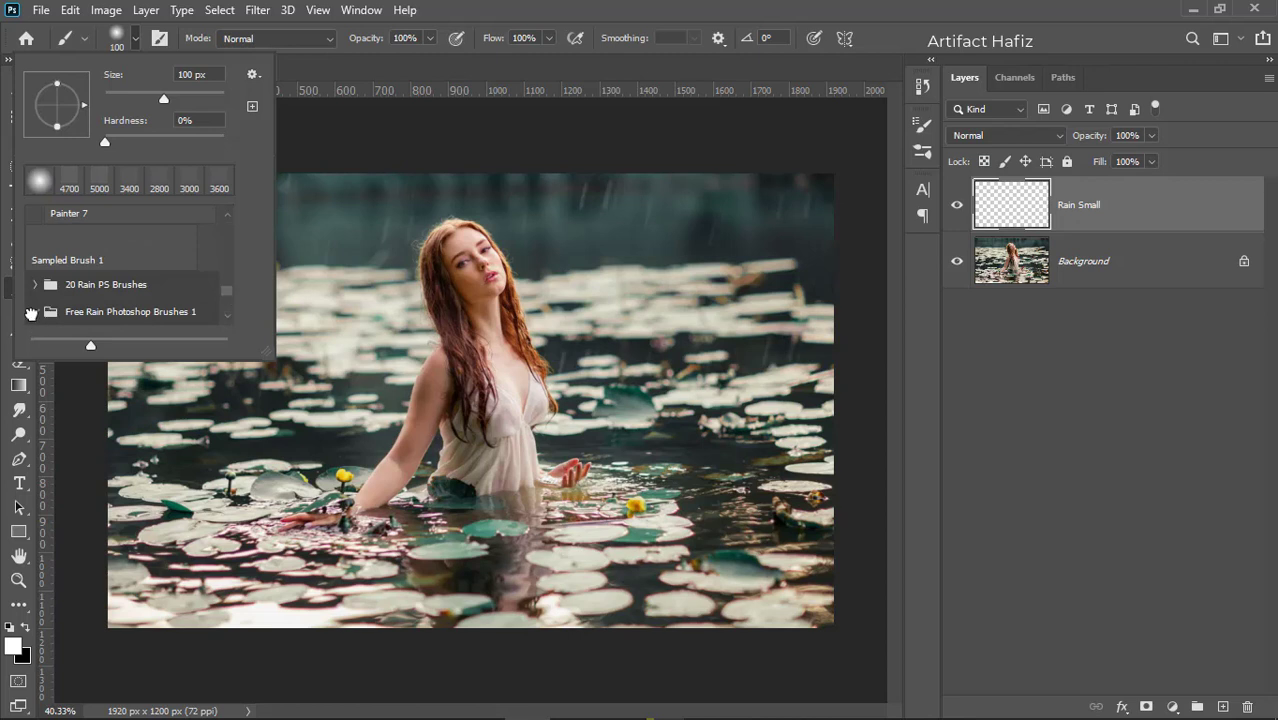
Choose the Rain 15 brush preset and show its brush tip settings
click(120, 312)
scroll(228, 296, down, 6)
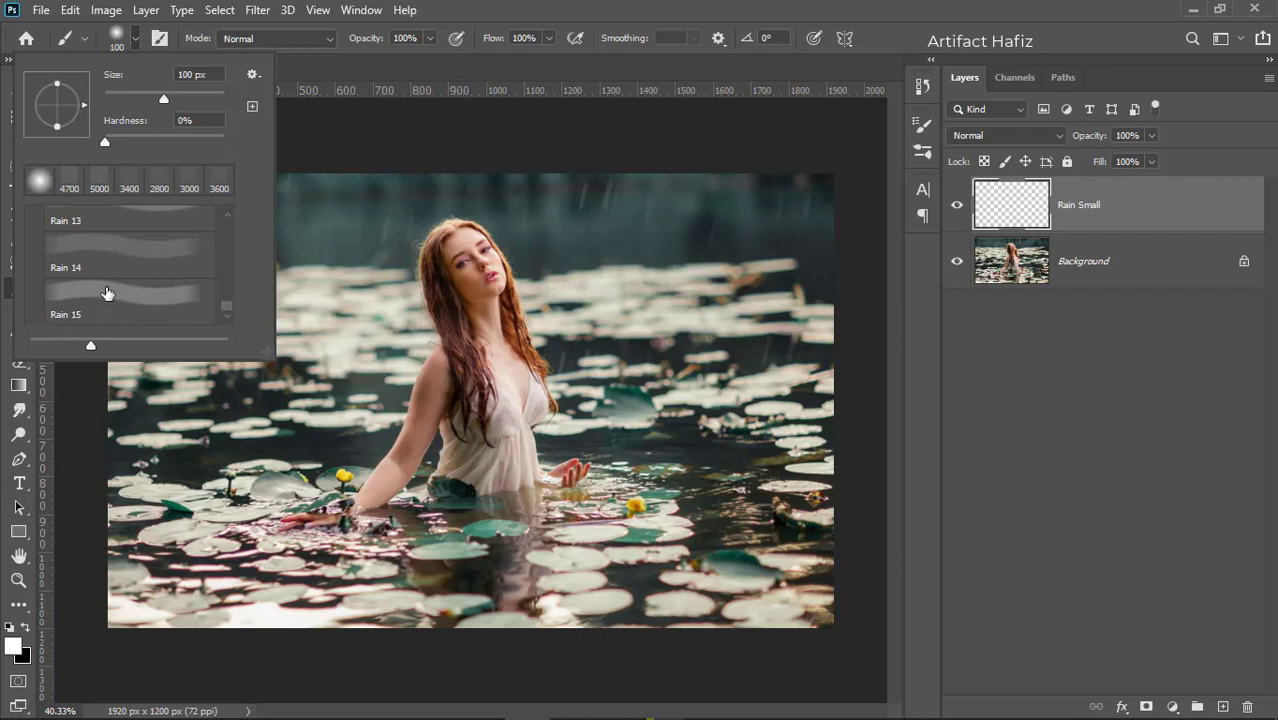
click(105, 298)
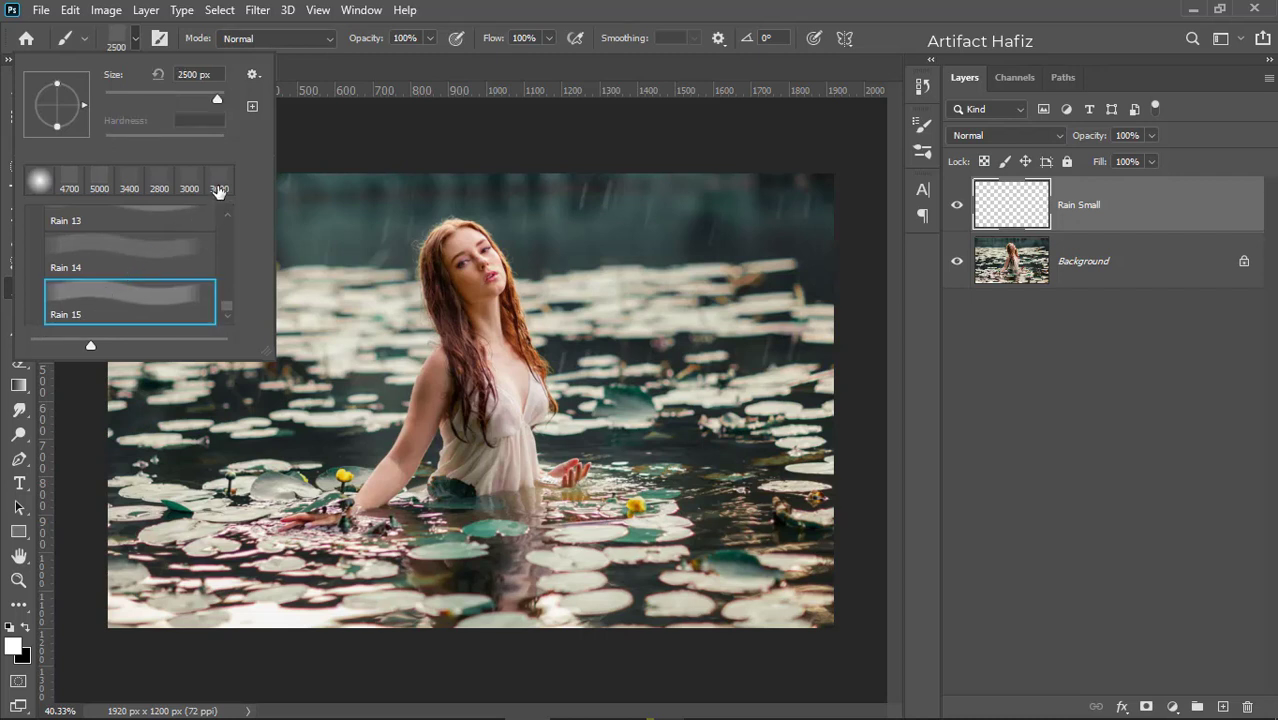
click(158, 40)
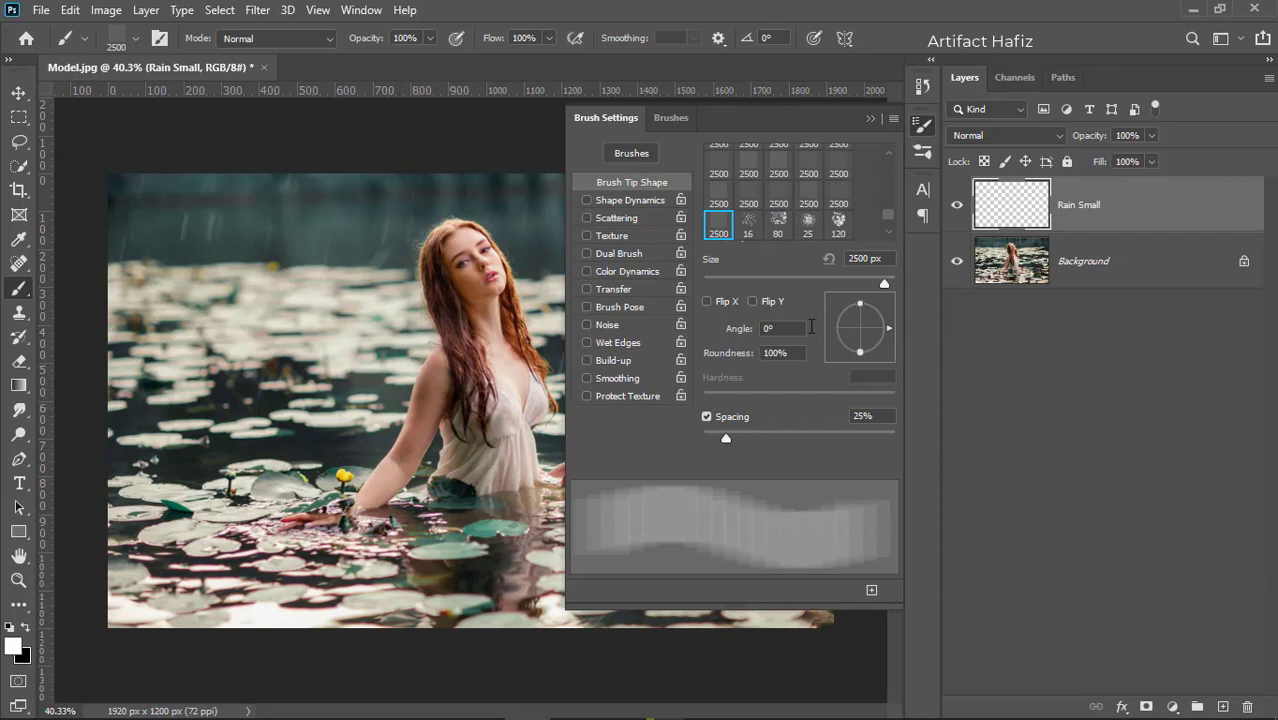
Try a rain stamp with the brush angle at 82° and undo the stamp
drag(870, 304, 864, 301)
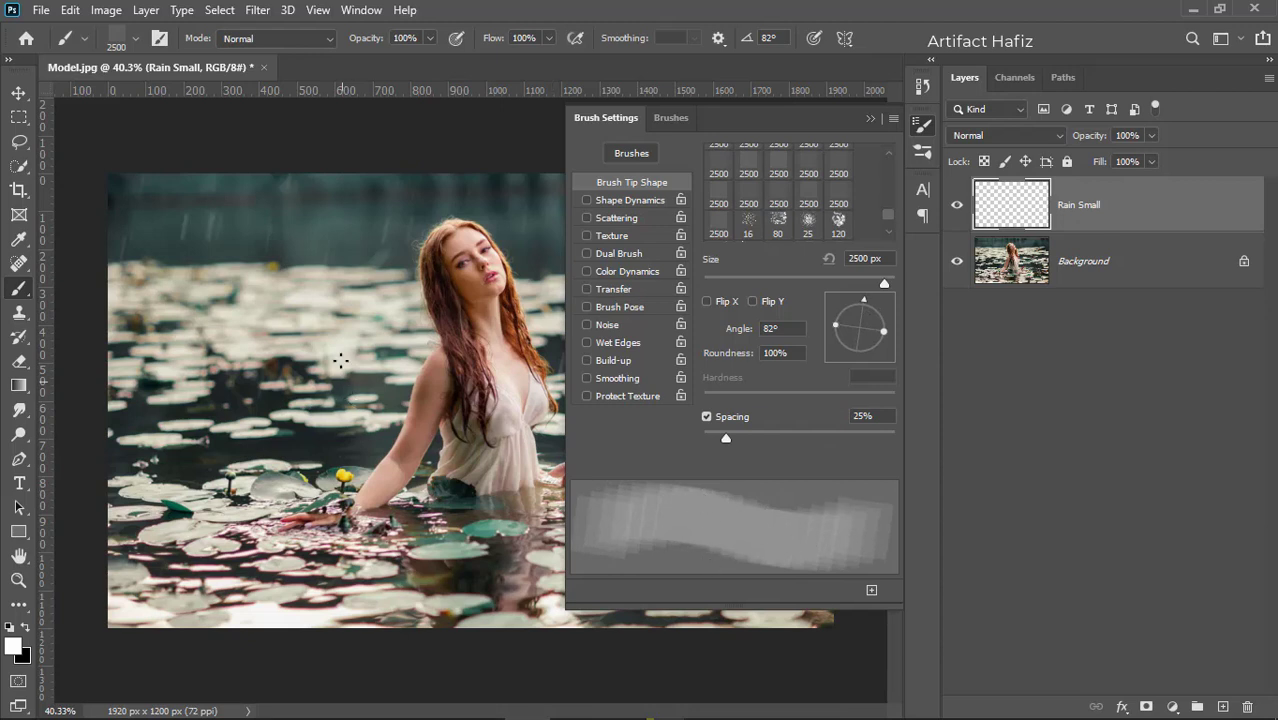
click(287, 455)
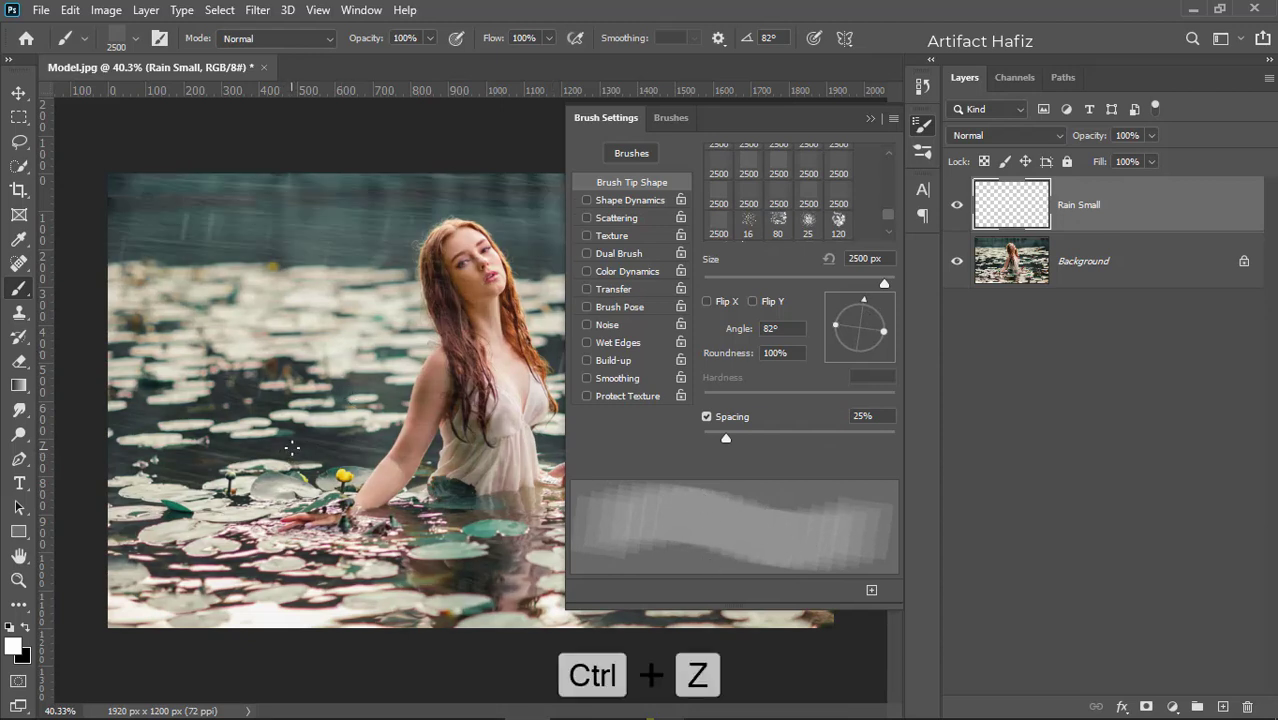
key(ctrl+z)
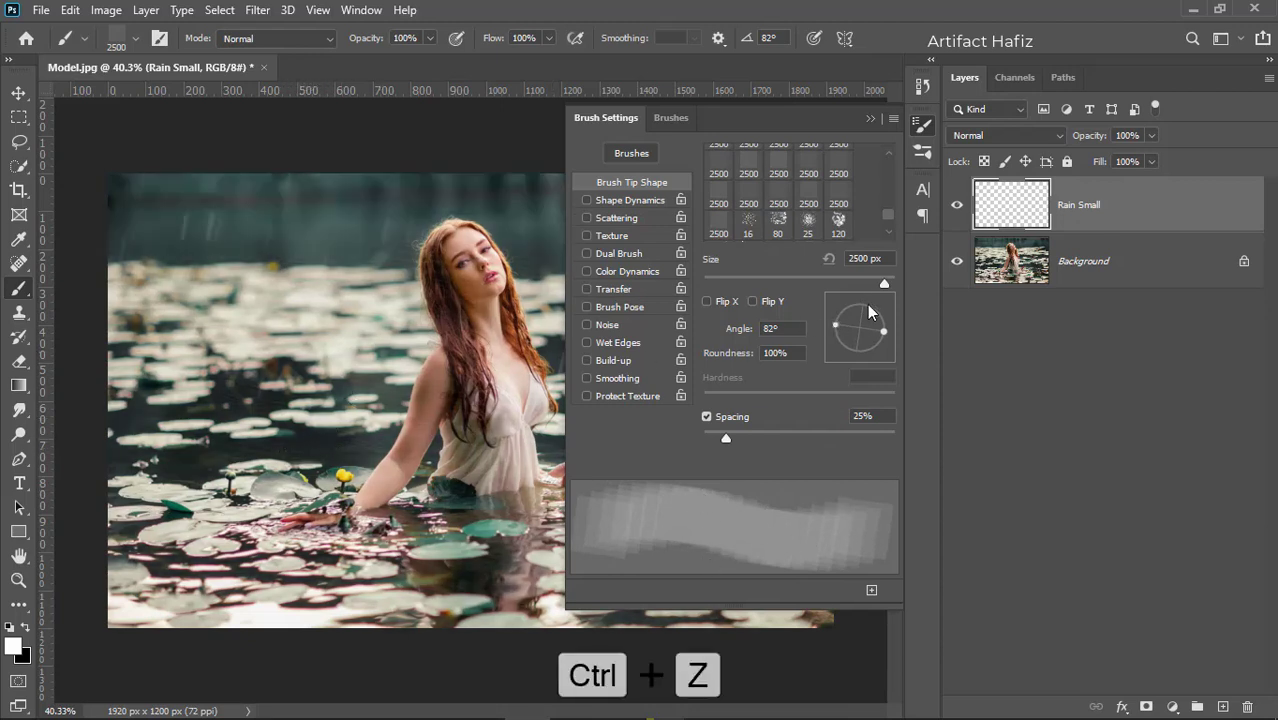
Set the rain brush angle to 156°, checking it with trial stamps on the photo that are undone
drag(867, 303, 838, 317)
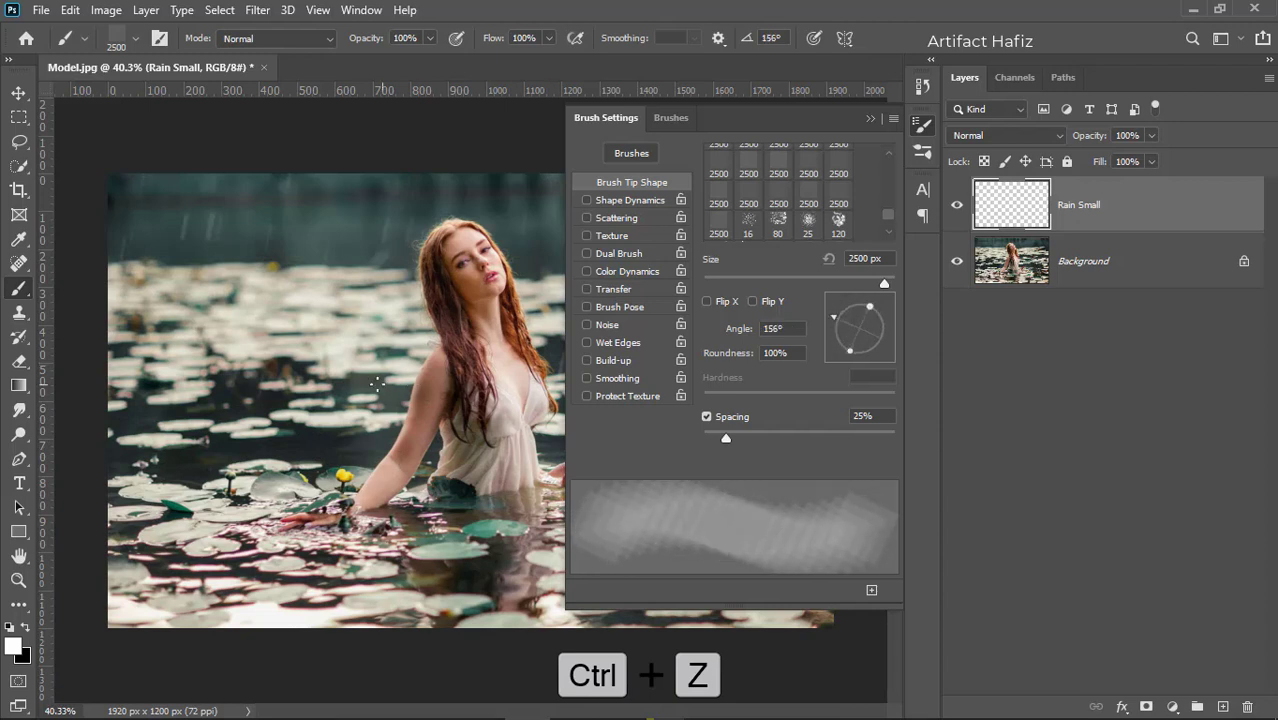
click(342, 433)
key(ctrl+z)
click(363, 412)
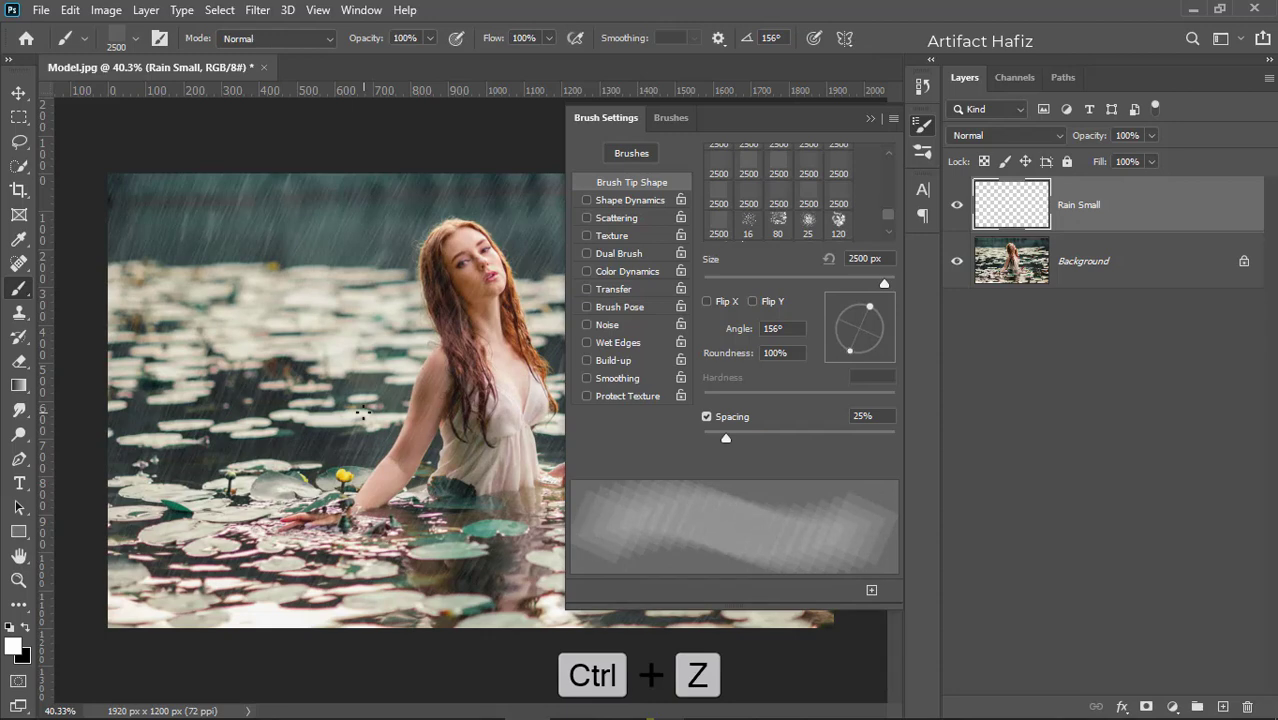
key(ctrl+z)
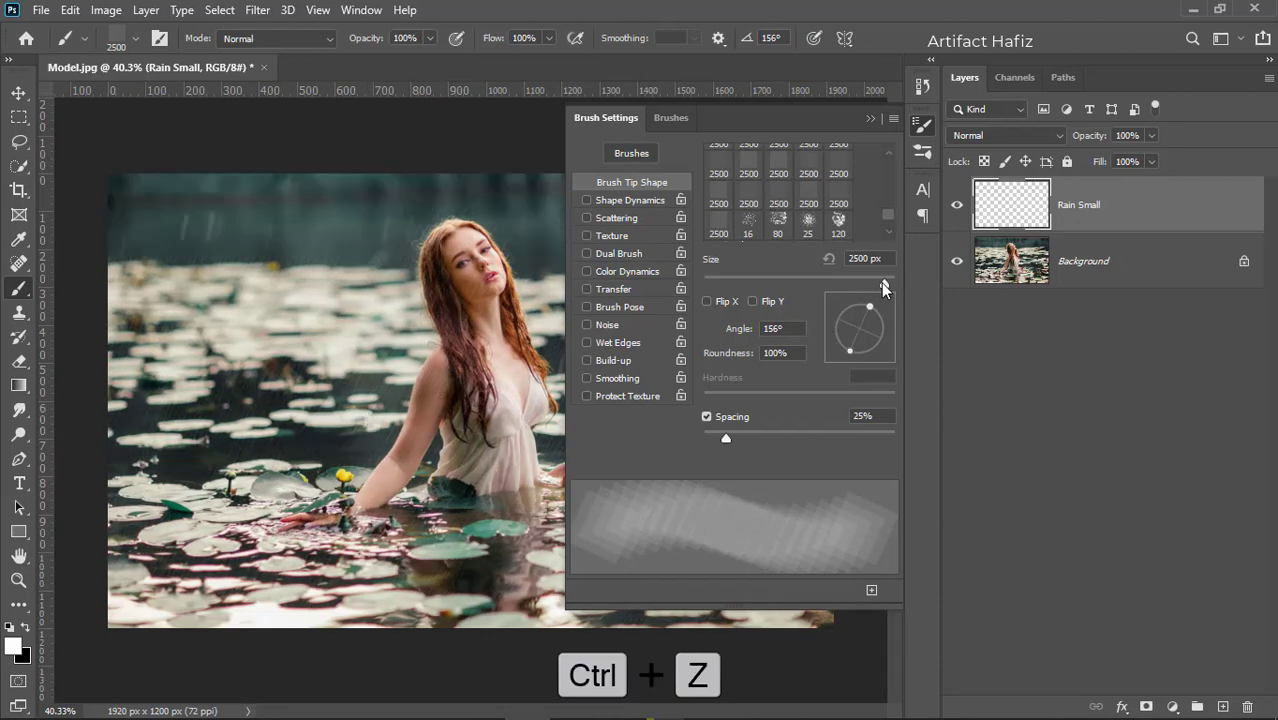
click(870, 119)
Try two more rain stamps on the Rain Small layer and undo both
click(295, 332)
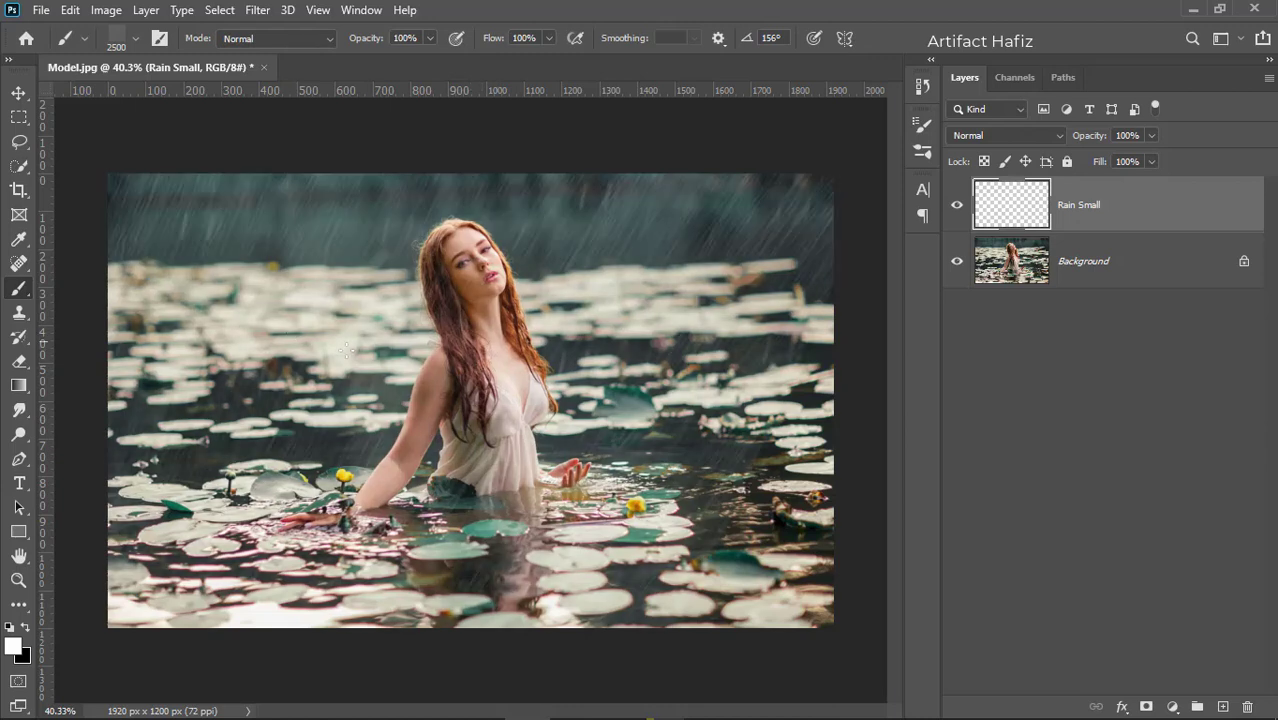
click(828, 600)
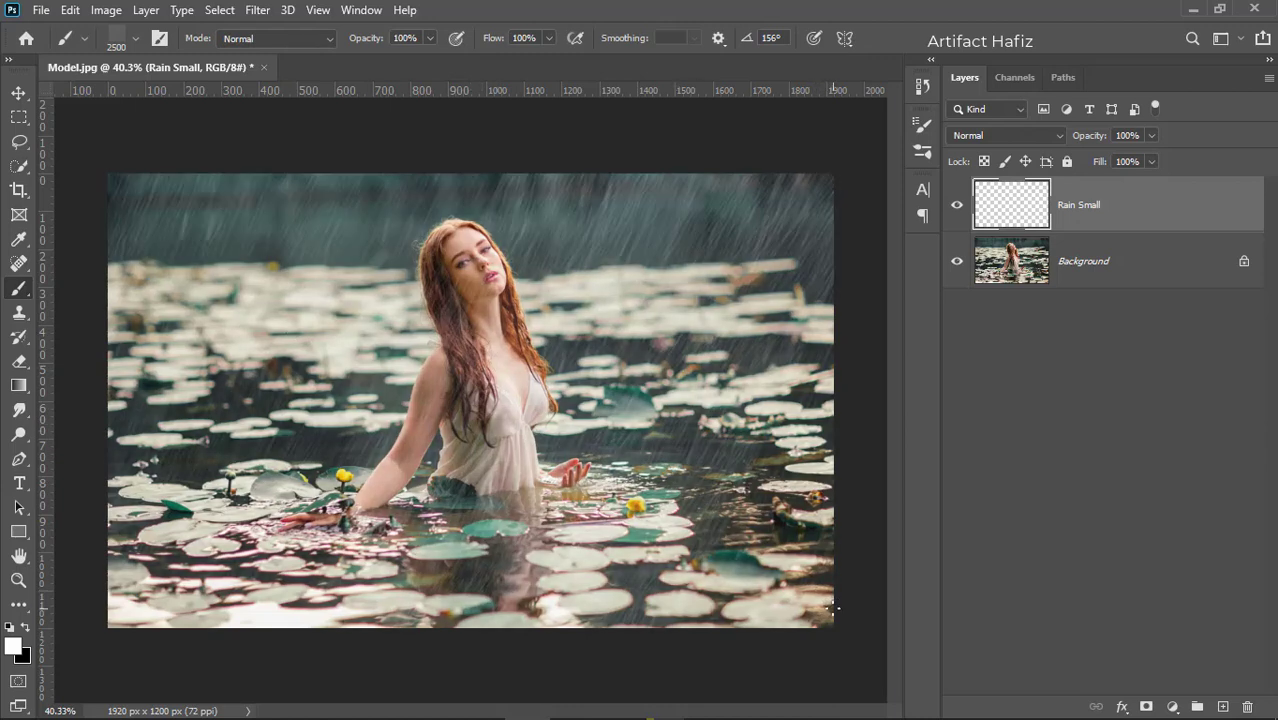
key(ctrl+z)
key(ctrl+z)
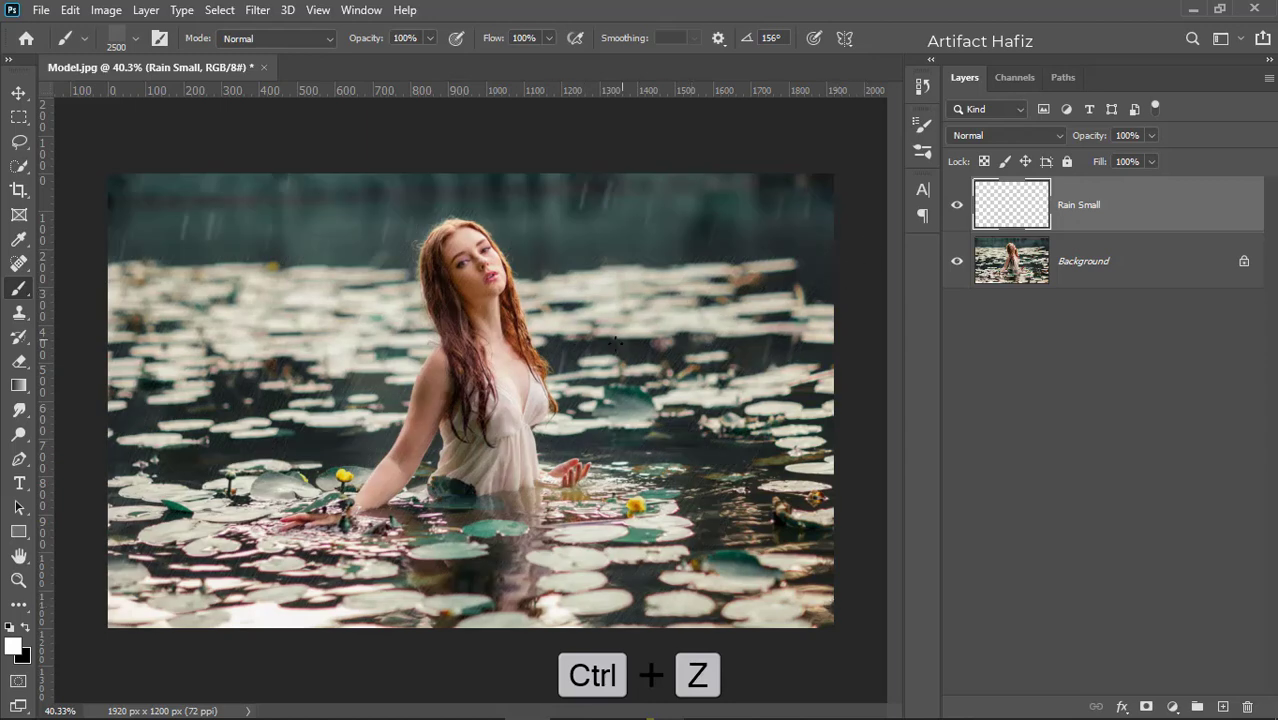
click(922, 152)
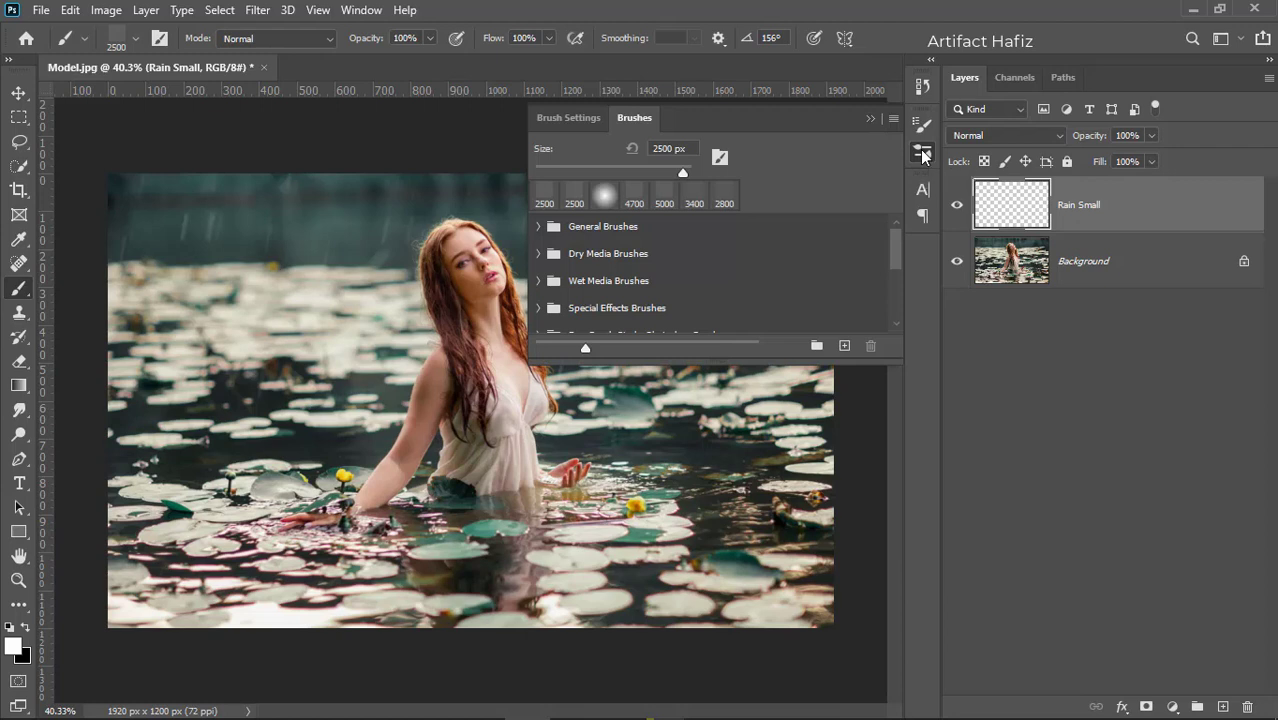
click(922, 152)
Enlarge the rain brush to 2794 px and stamp rain once over the photo on the Rain Small layer
click(921, 123)
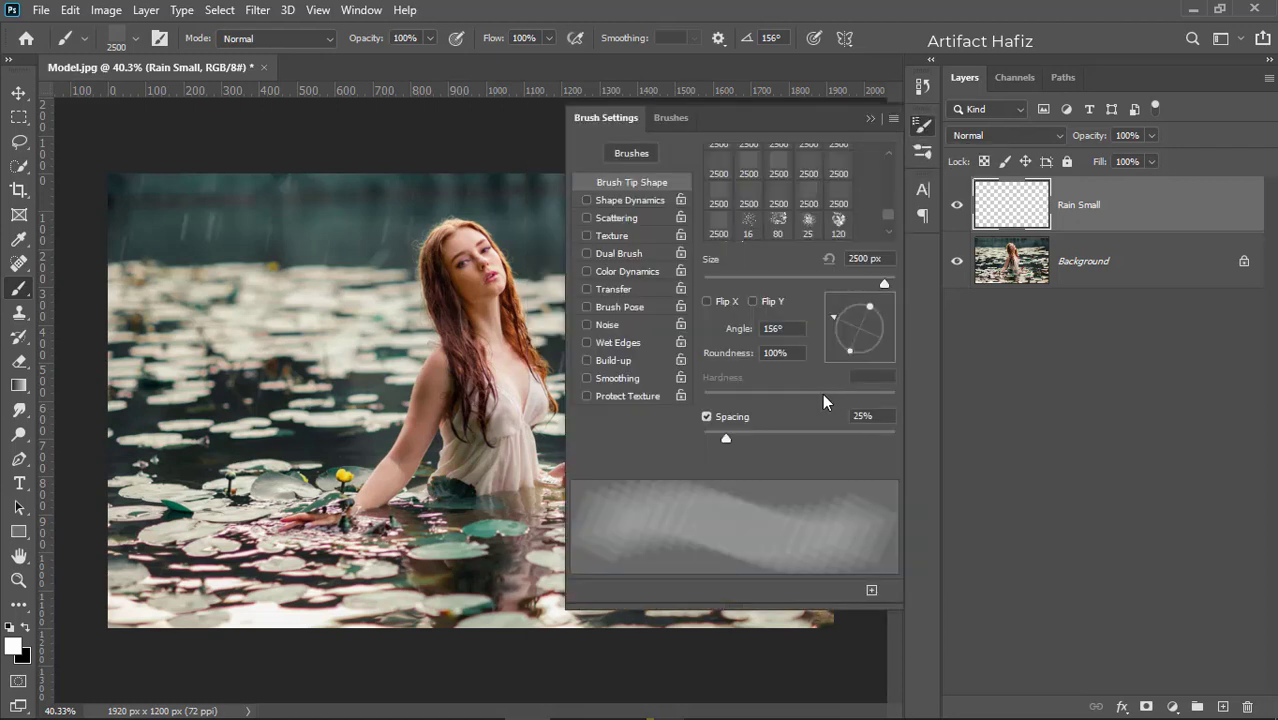
click(883, 285)
drag(883, 285, 886, 287)
click(870, 119)
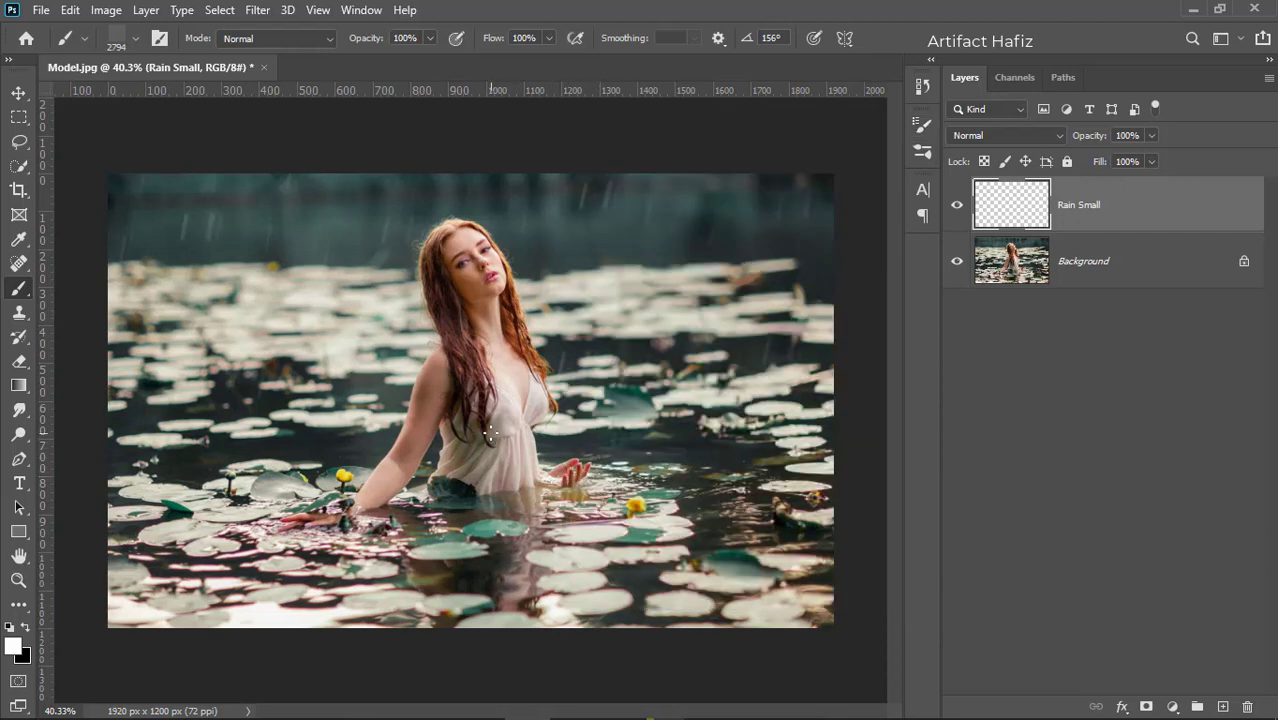
click(490, 433)
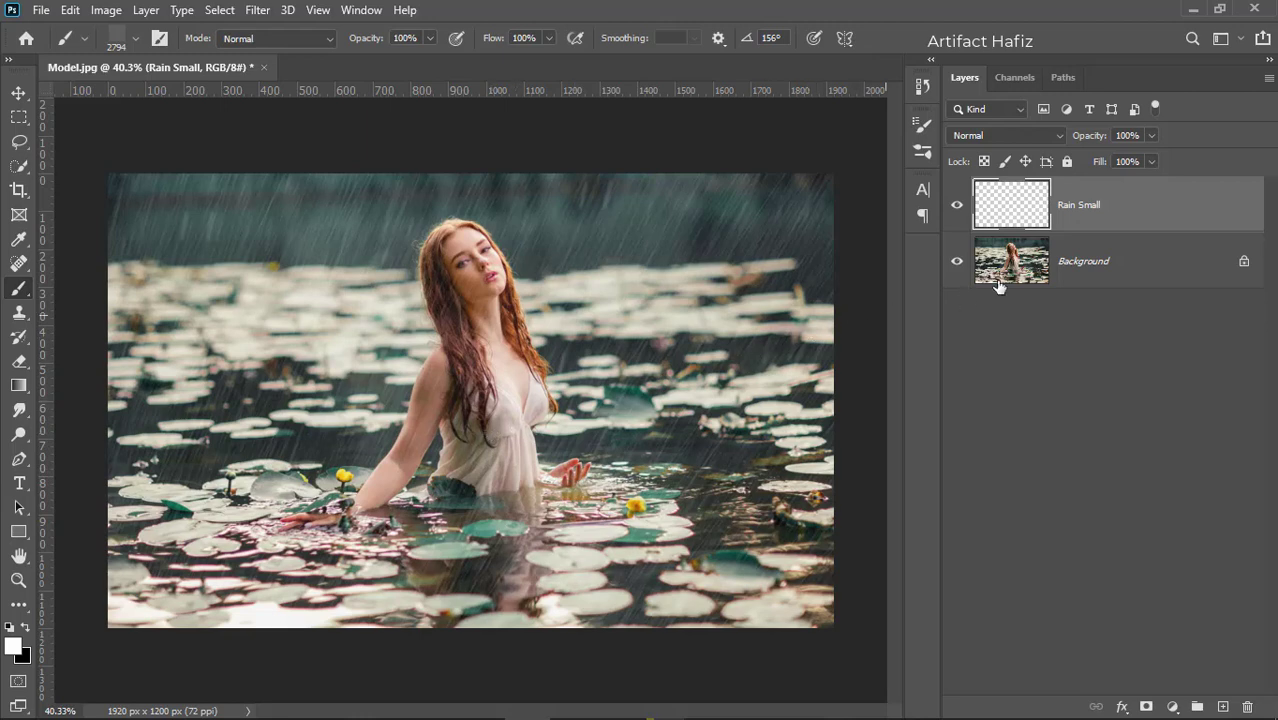
Lower the opacity of the Rain Small layer
click(1152, 135)
drag(1128, 157, 1124, 157)
click(1141, 204)
Create a new layer above Rain Small and name it Rain Big
click(1222, 707)
double_click(1071, 206)
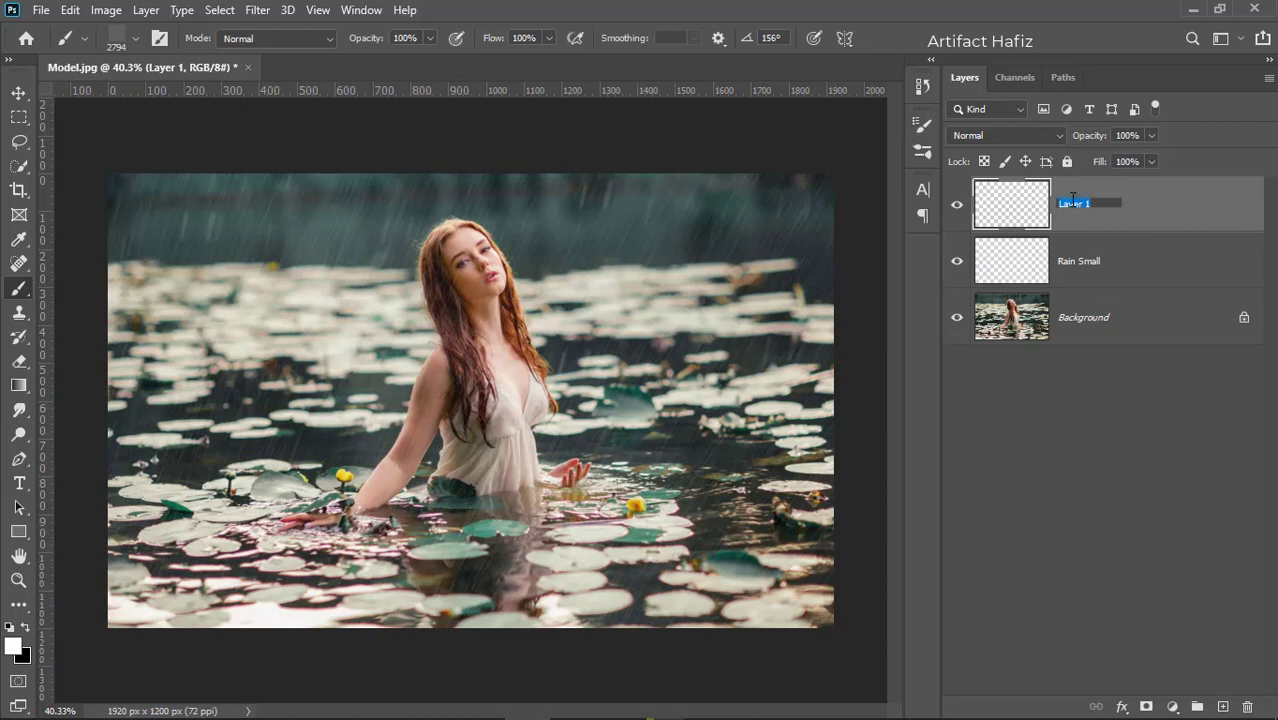
text(Rain Big)
key(Return)
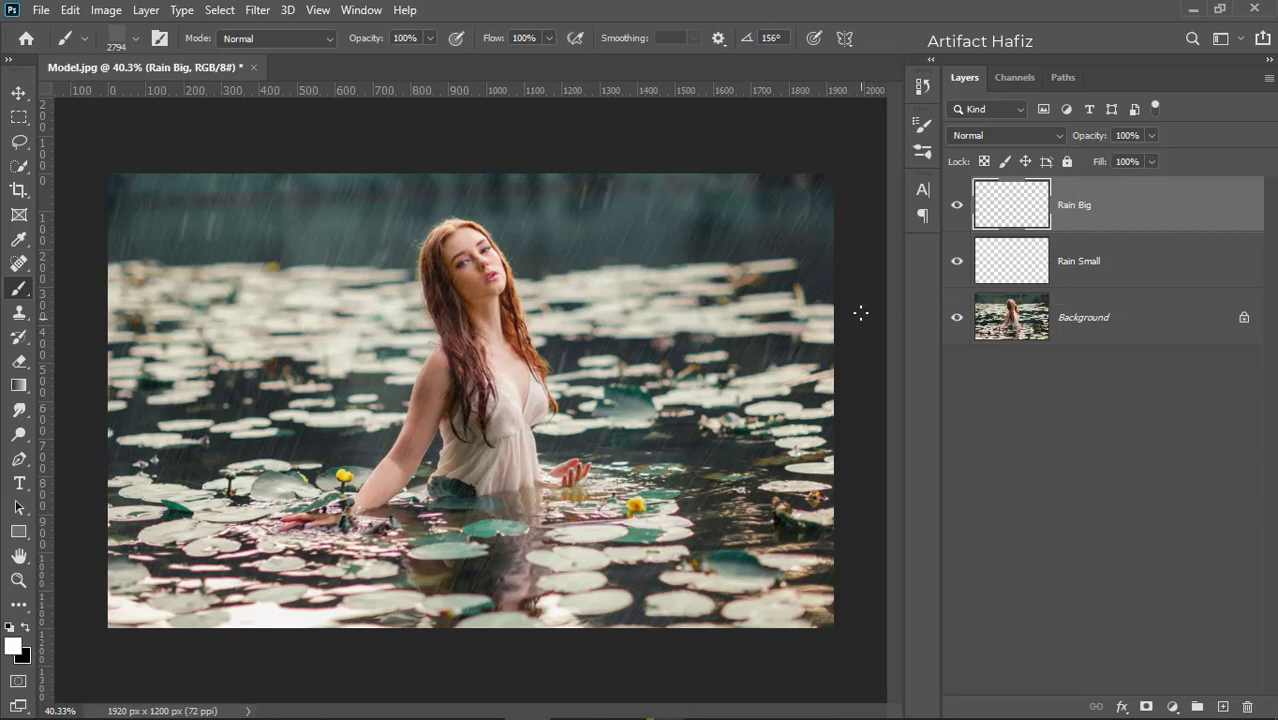
Enlarge the rain brush to 3456 px and stamp rain once over the photo on the Rain Big layer
click(921, 124)
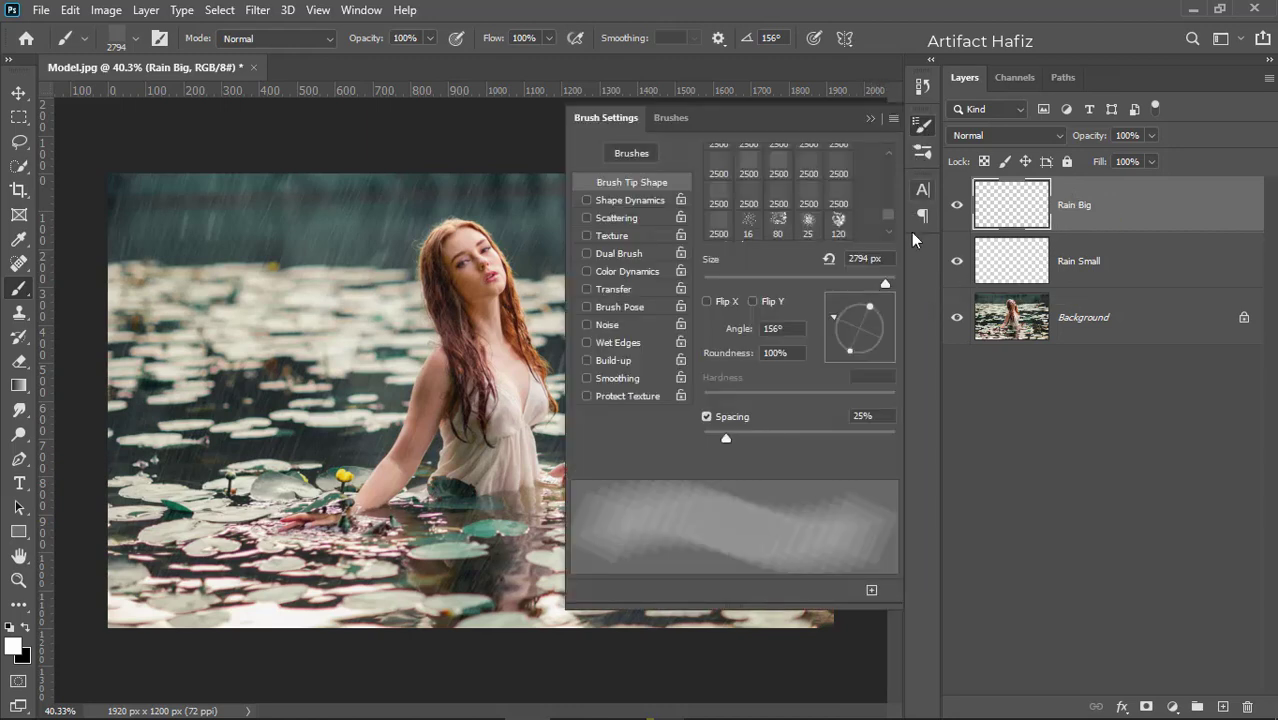
drag(885, 283, 887, 283)
click(868, 118)
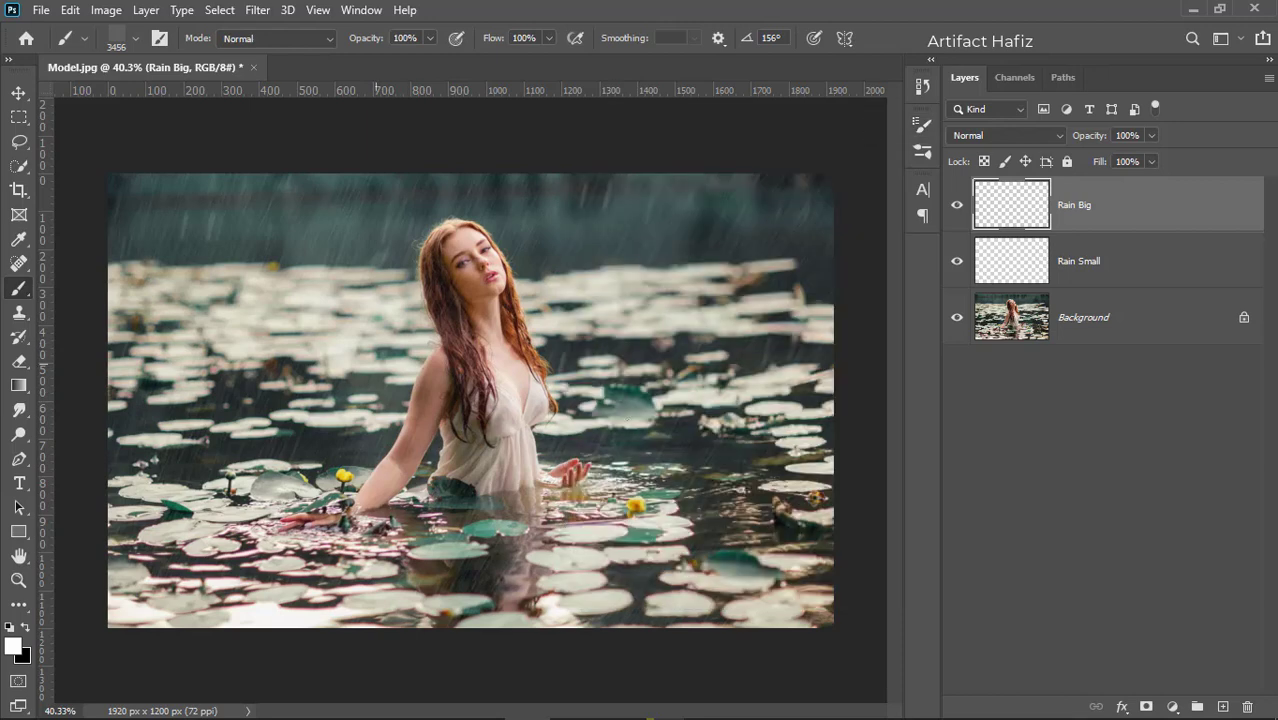
click(627, 421)
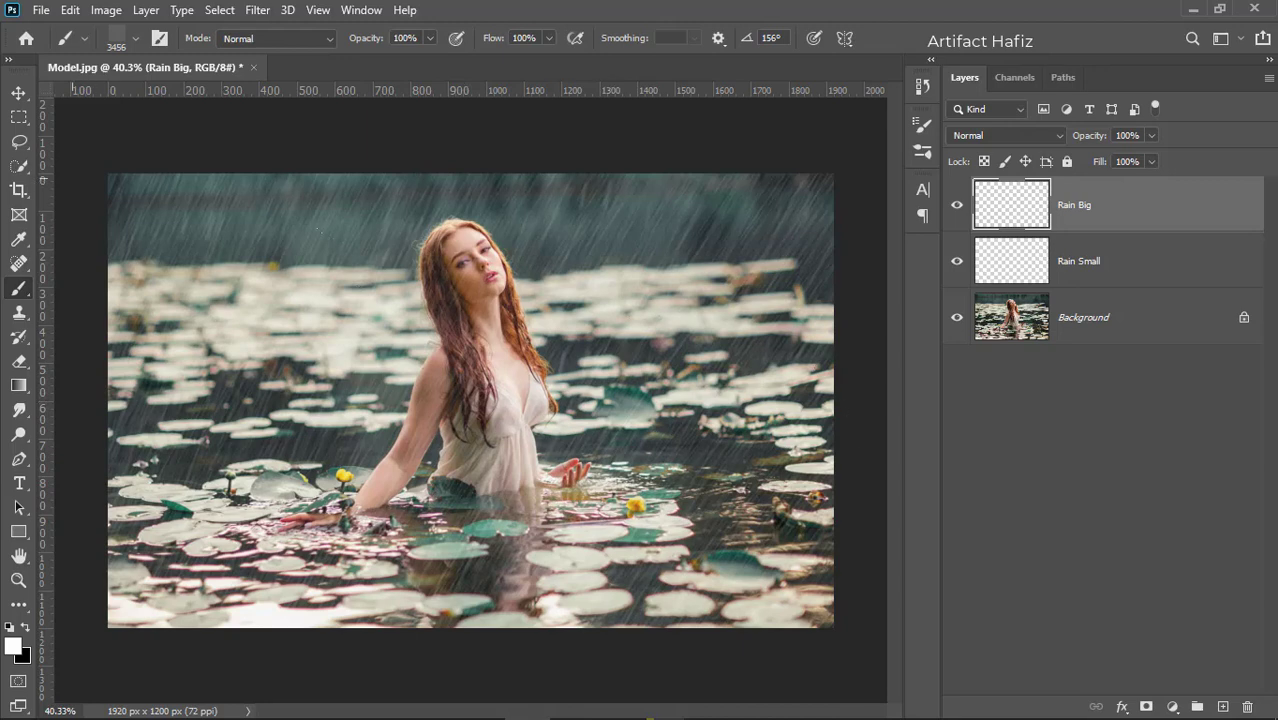
Scale the Rain Big layer up to about 188% with Free Transform, position it over the photo and apply it
click(14, 97)
key(ctrl+t)
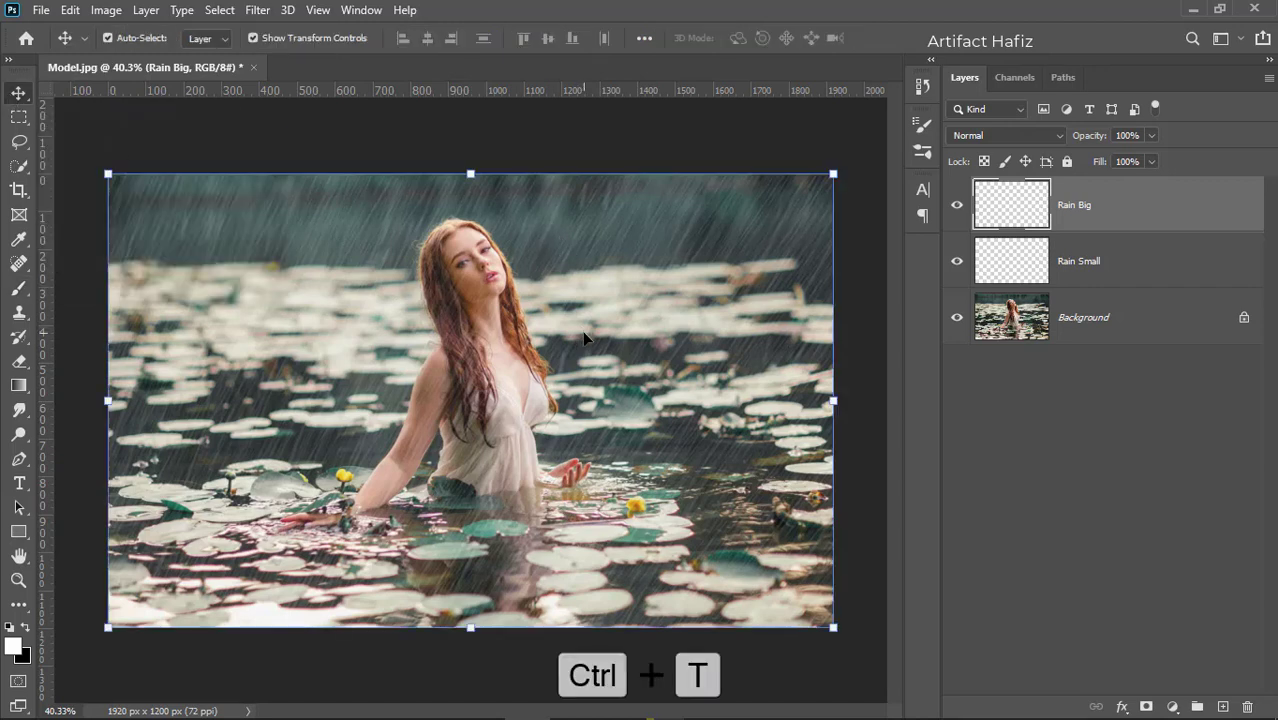
scroll(585, 337, down, 5)
drag(602, 404, 837, 407)
drag(807, 416, 632, 432)
key(ctrl+0)
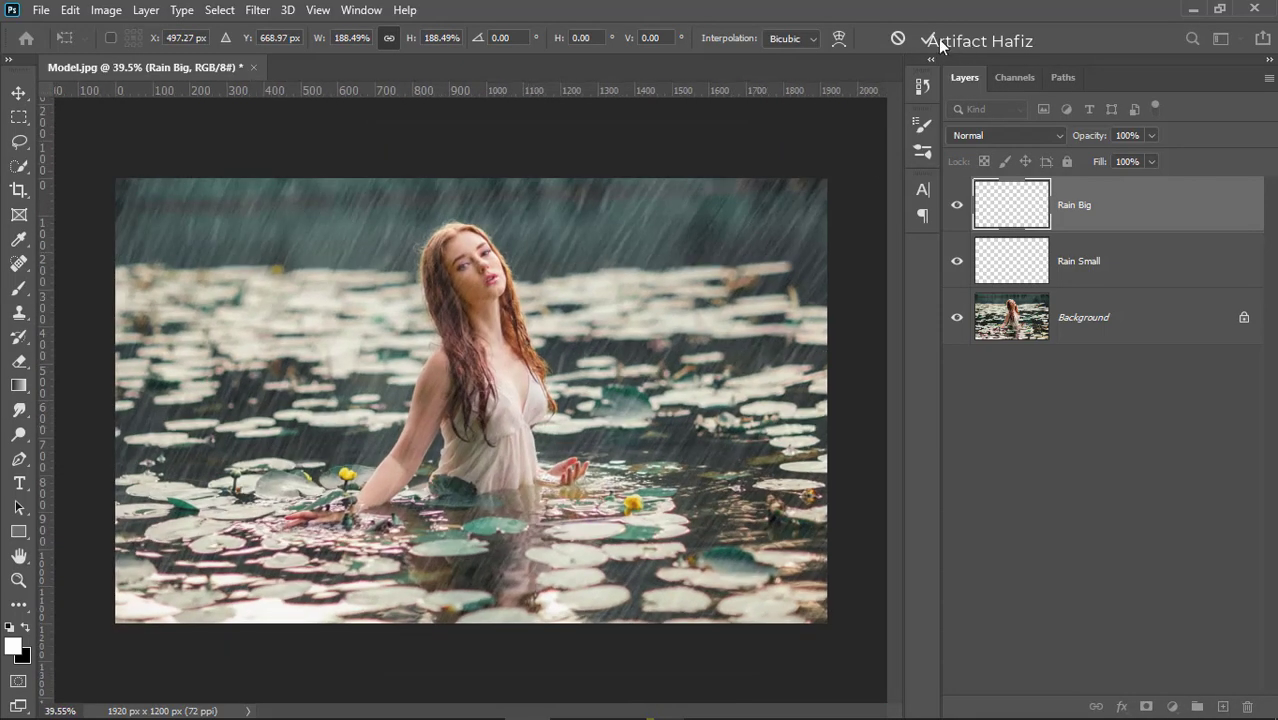
click(925, 38)
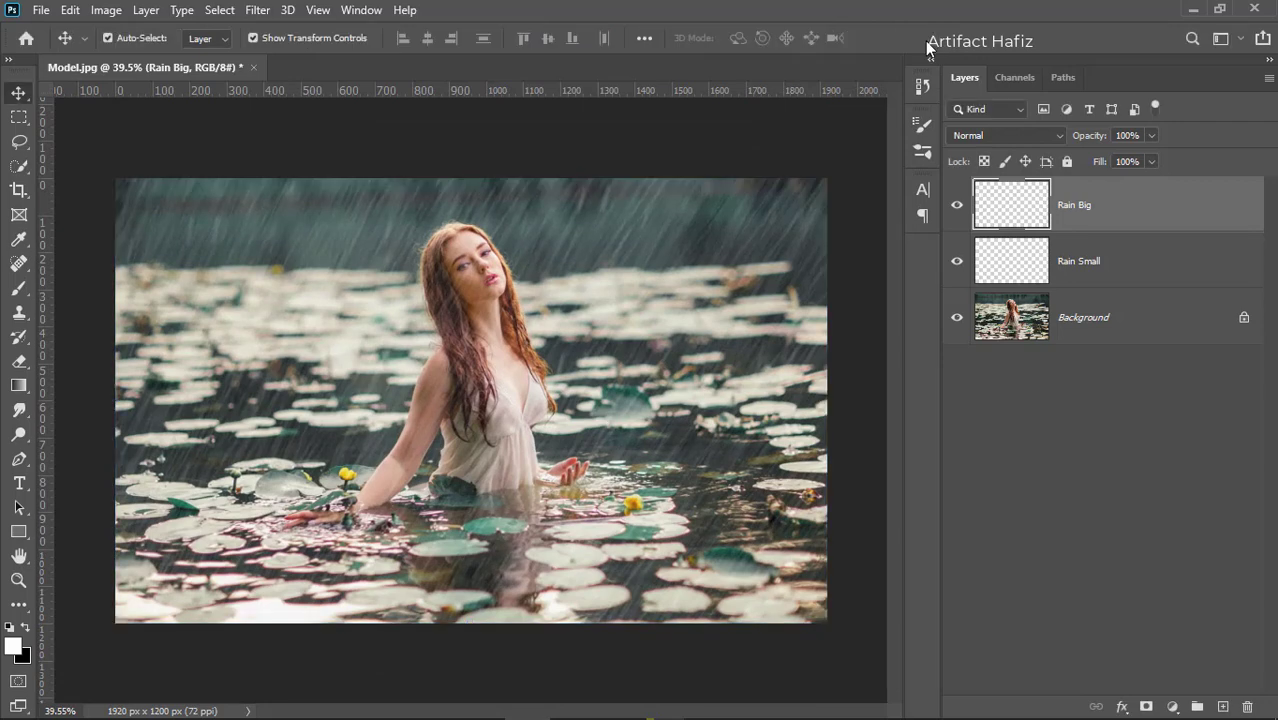
key(ctrl+0)
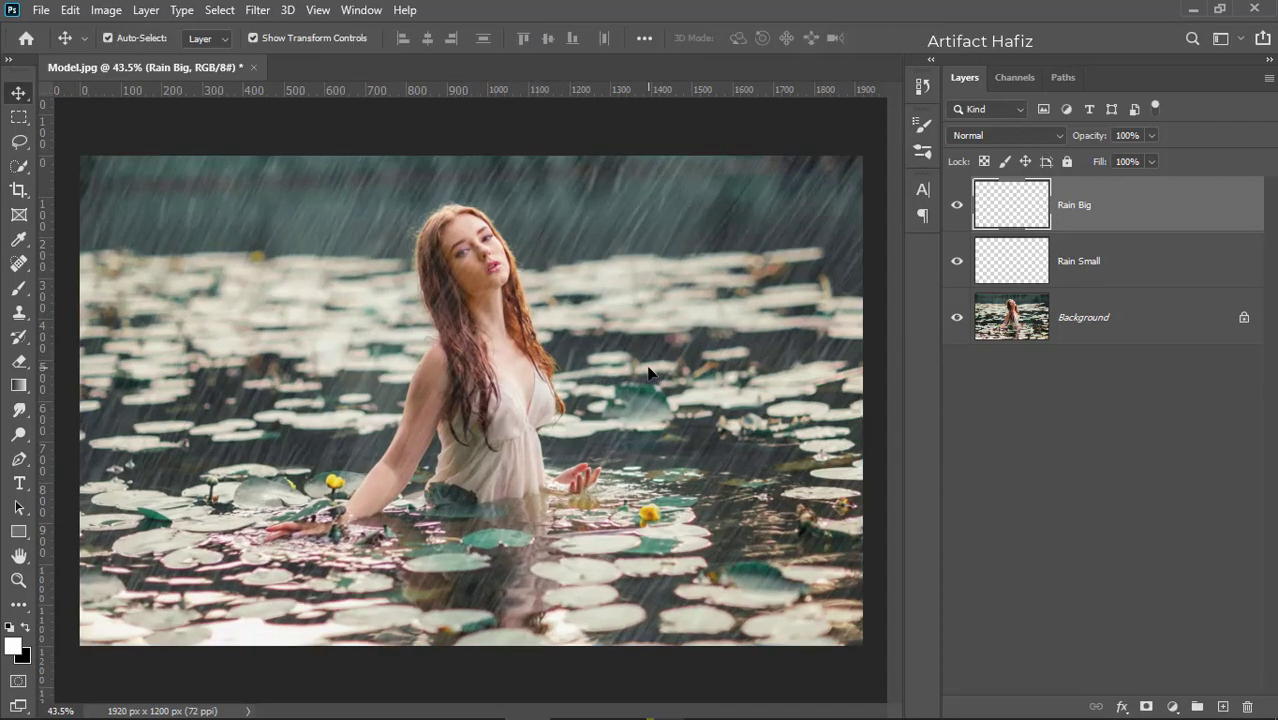
Raise the opacity of the Rain Small layer
click(1096, 263)
key(6)
key(1)
click(1152, 136)
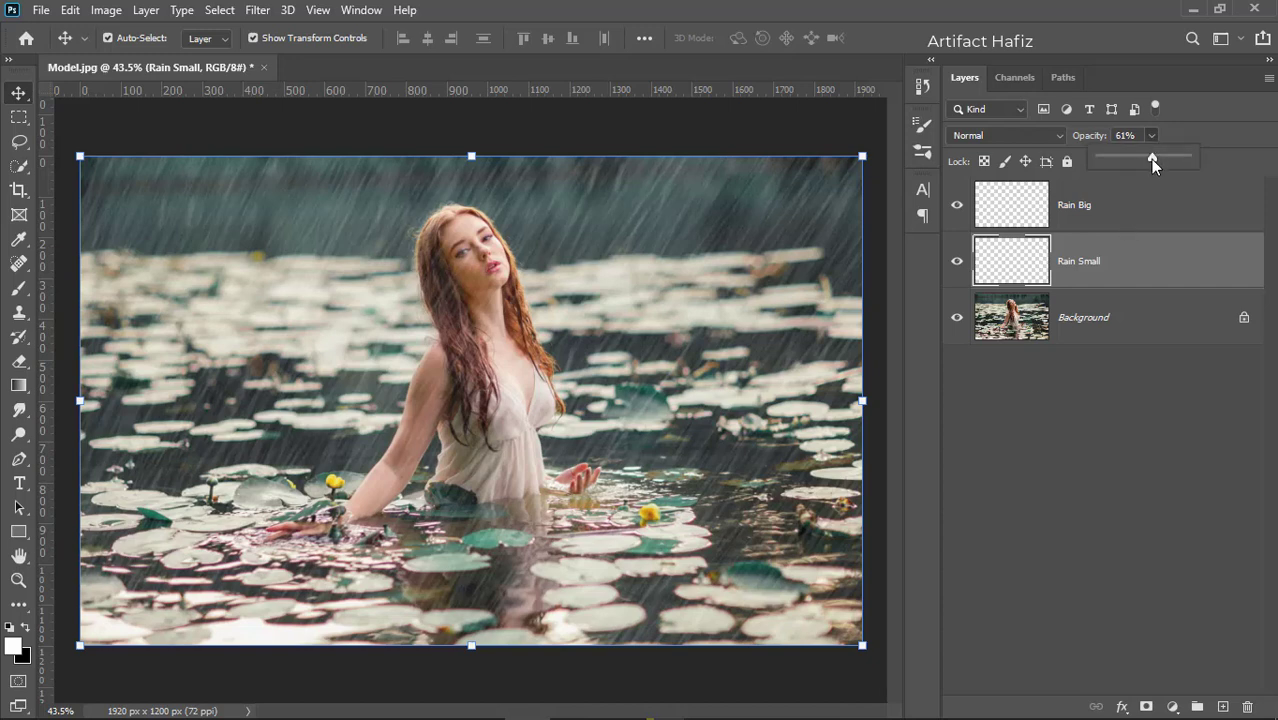
drag(1150, 159, 1197, 149)
click(1114, 264)
Add a layer mask to the Rain Big layer
click(1102, 219)
click(1102, 219)
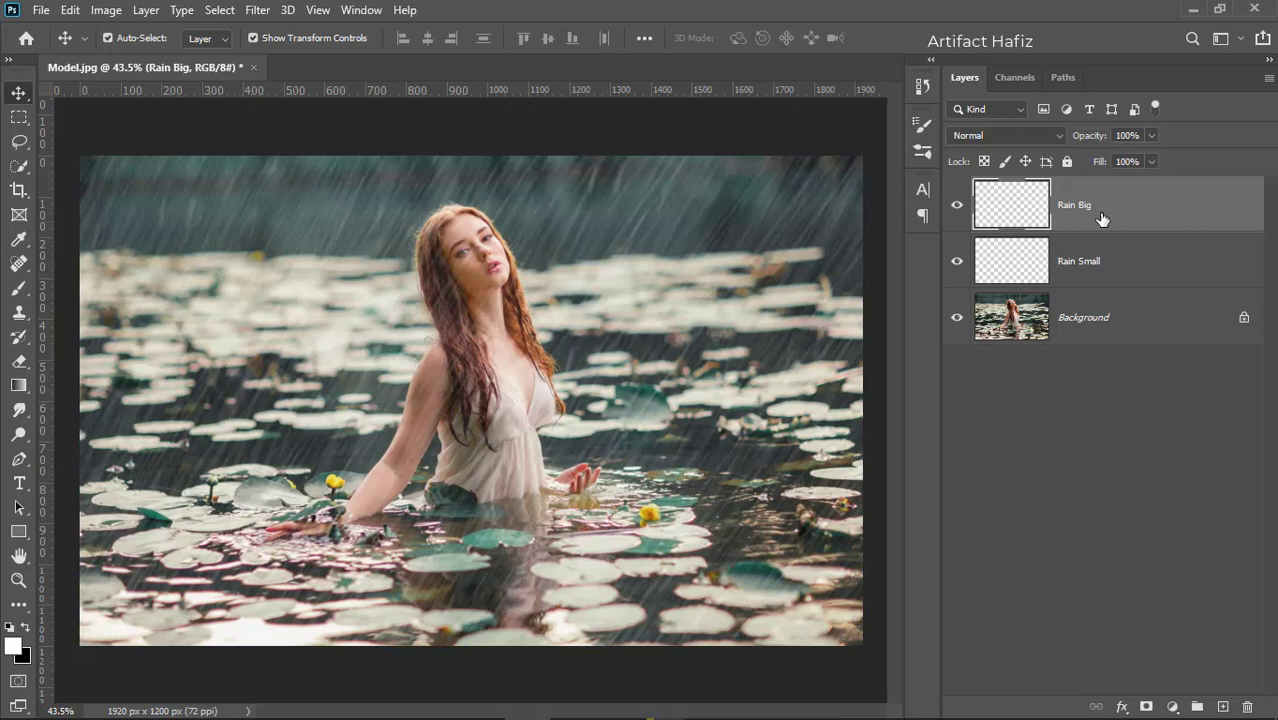
click(1146, 706)
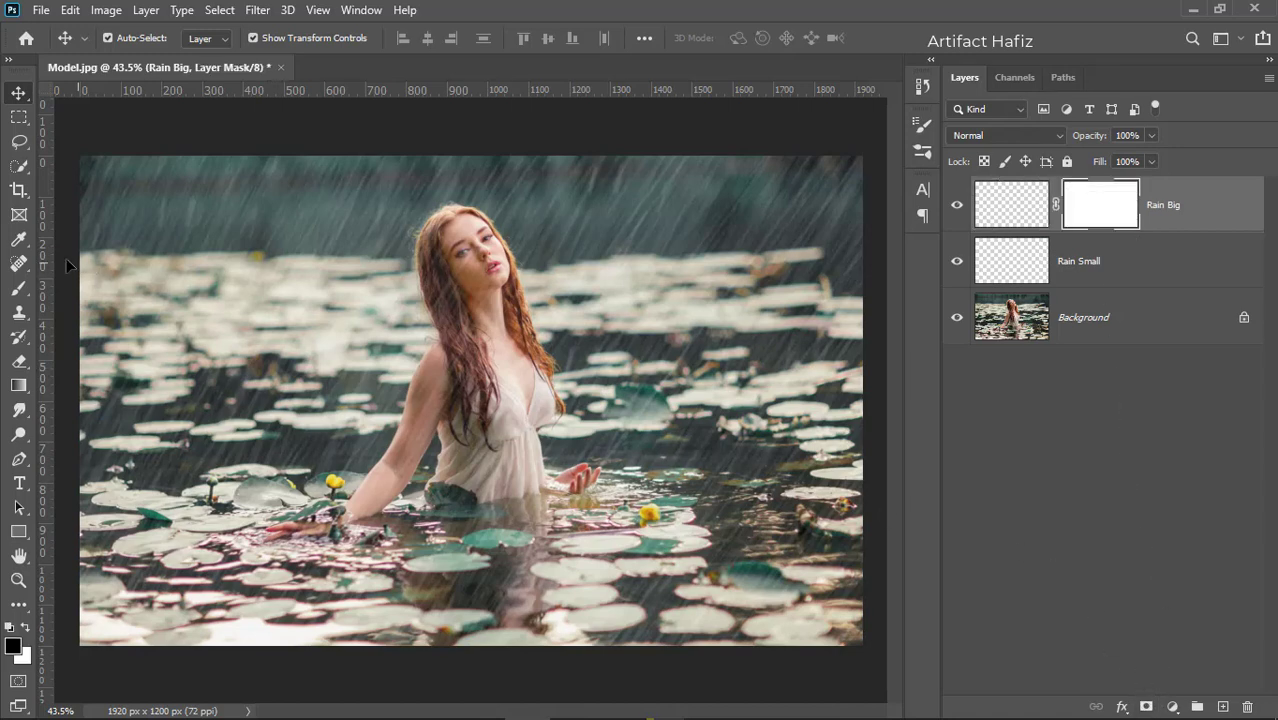
Switch to the Brush tool with the Soft Round preset from General Brushes for painting on the mask
click(18, 288)
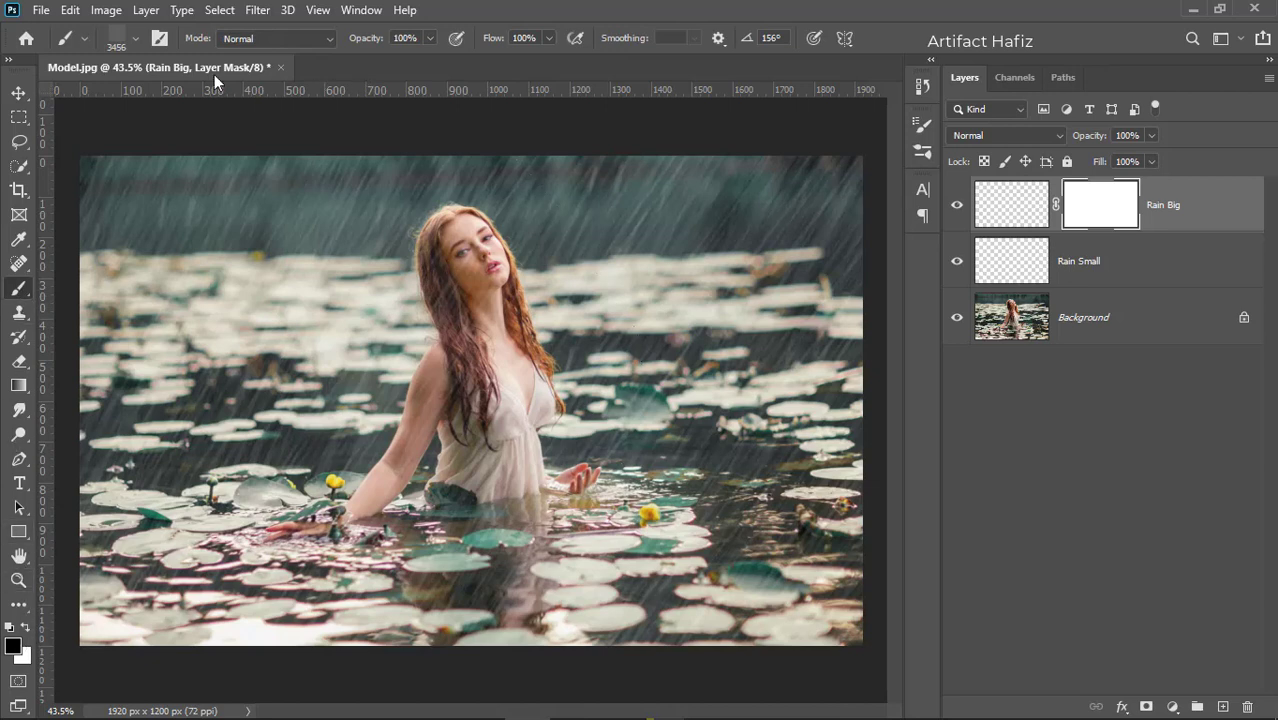
click(137, 40)
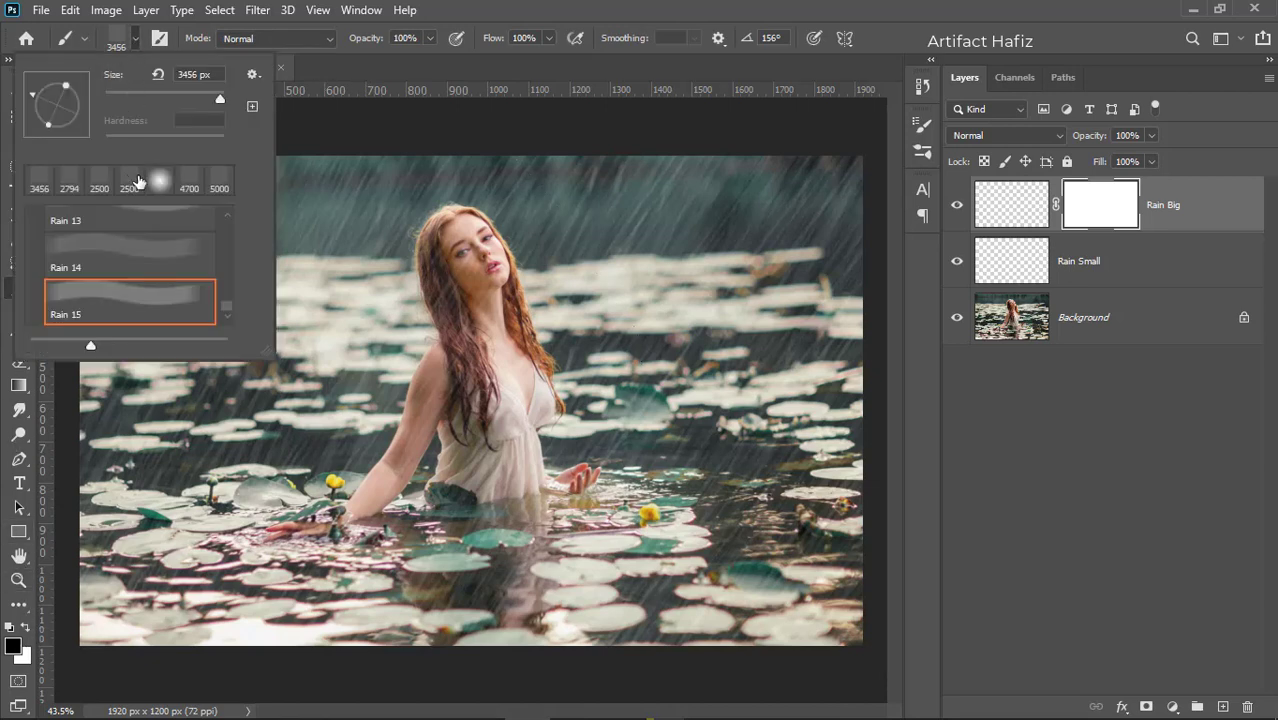
drag(227, 305, 231, 218)
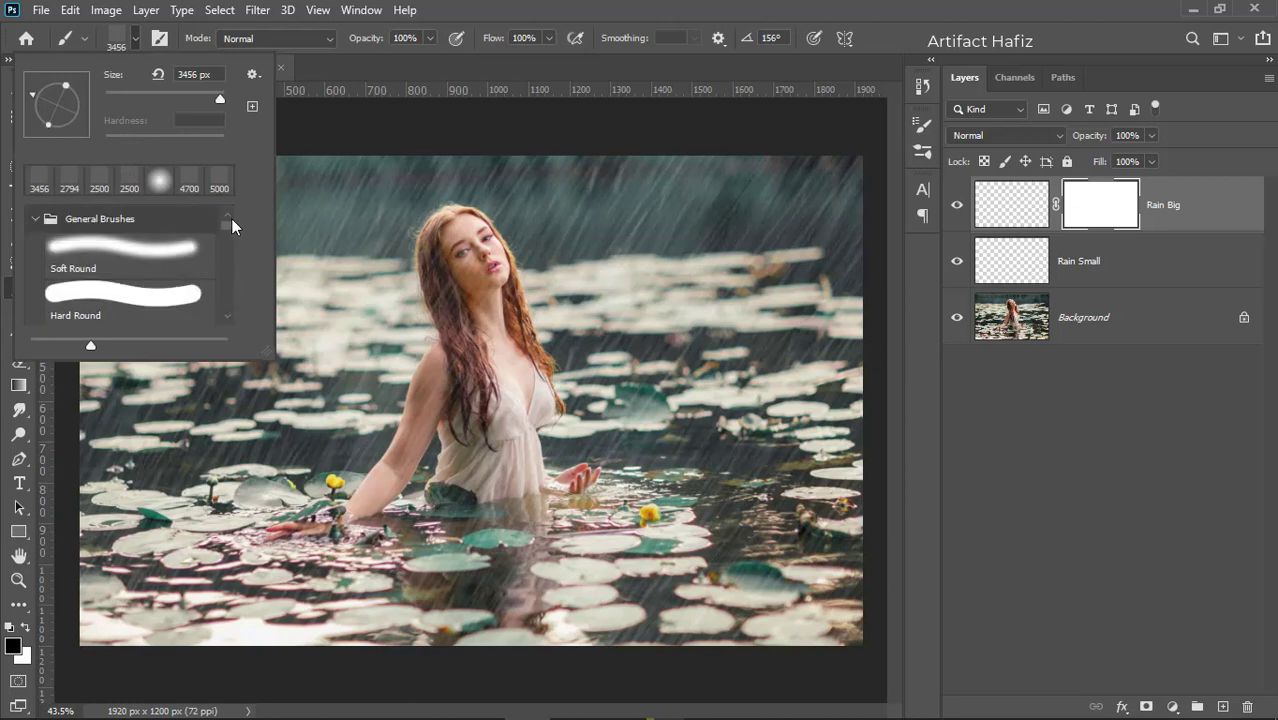
click(113, 246)
key(Return)
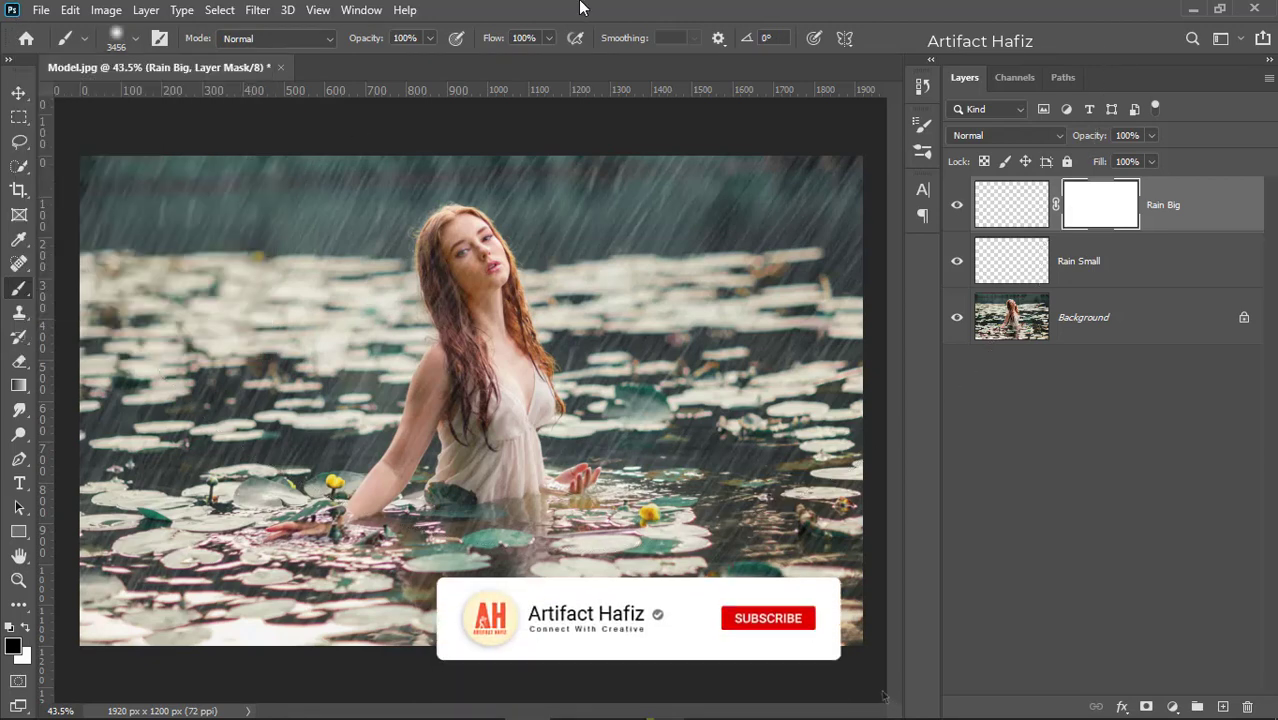
Shrink the soft round brush to 175 px
key(bracketleft)
key(bracketleft)
key(bracketleft)
key(bracketleft)
key(bracketleft)
key(bracketleft)
key(bracketleft)
key(bracketleft)
key(bracketleft)
key(bracketleft)
key(bracketleft)
key(bracketleft)
key(bracketleft)
key(bracketleft)
key(bracketleft)
key(bracketleft)
key(bracketleft)
key(bracketleft)
key(bracketleft)
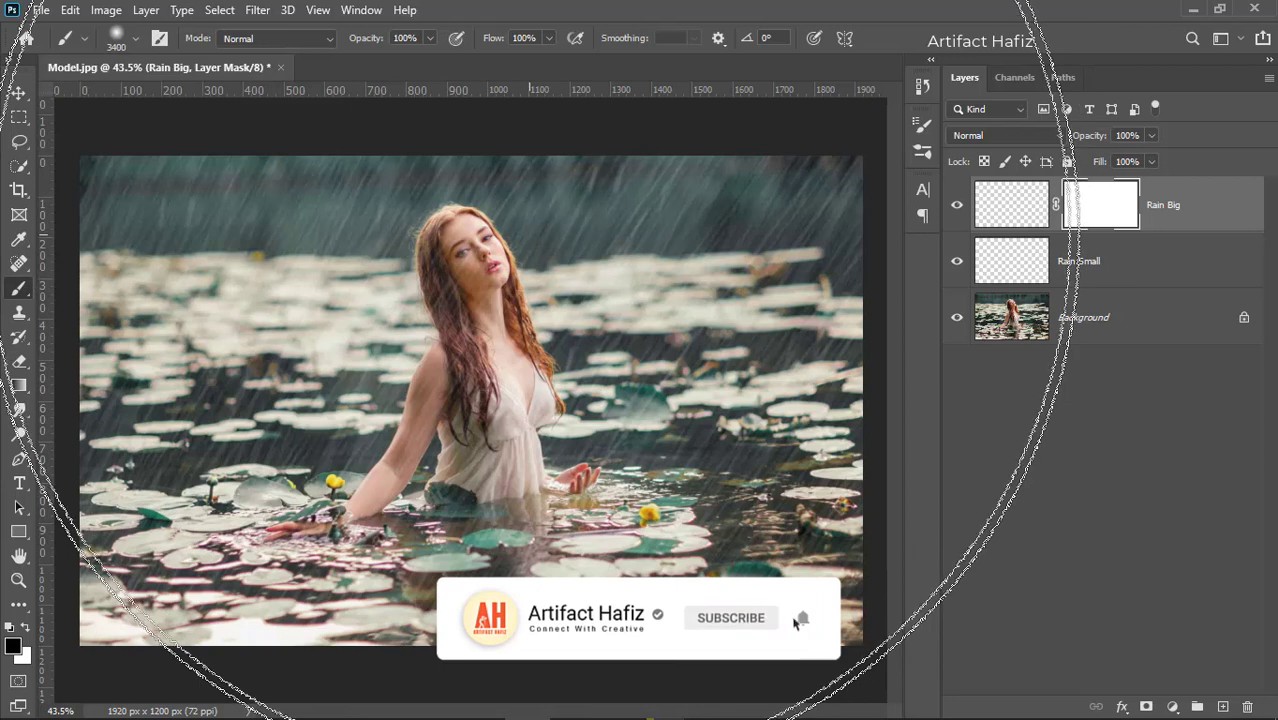
key(bracketleft)
key(bracketleft)
key(bracketleft)
key(bracketleft)
key(bracketleft)
key(bracketleft)
key(bracketleft)
key(bracketleft)
key(bracketleft)
key(bracketleft)
key(bracketleft)
key(bracketleft)
key(bracketleft)
key(bracketleft)
key(bracketleft)
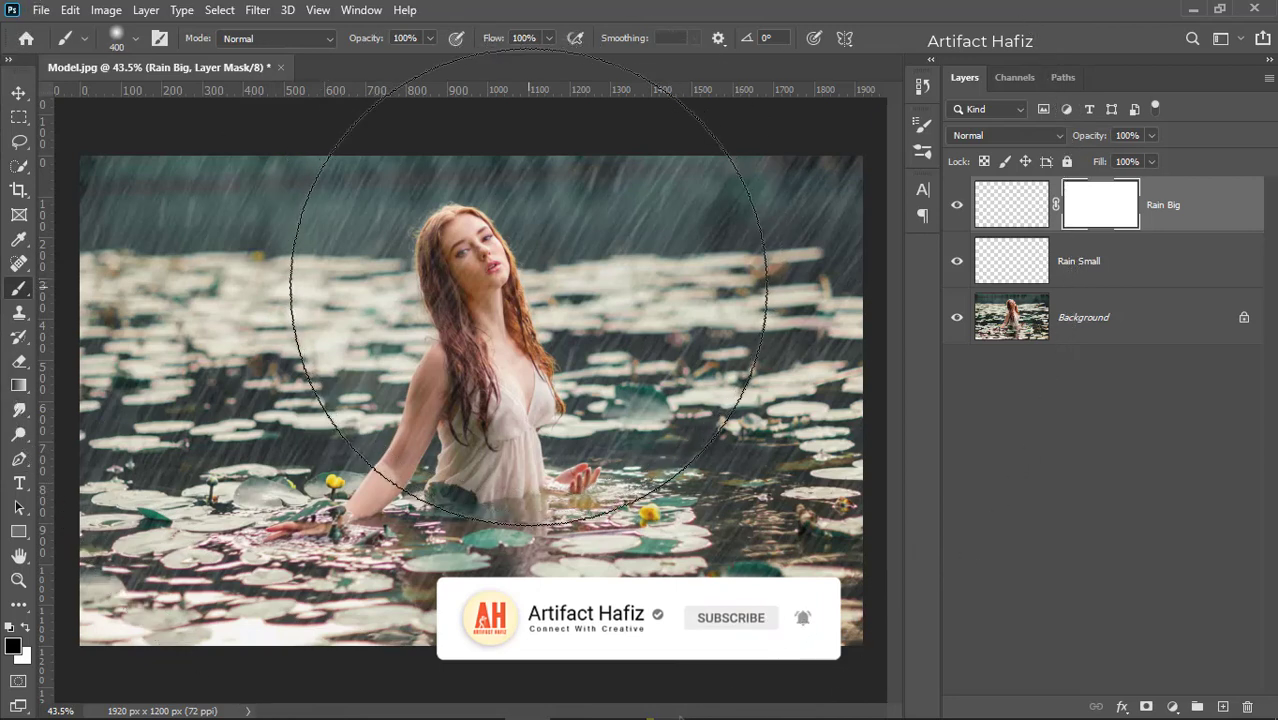
key(bracketleft)
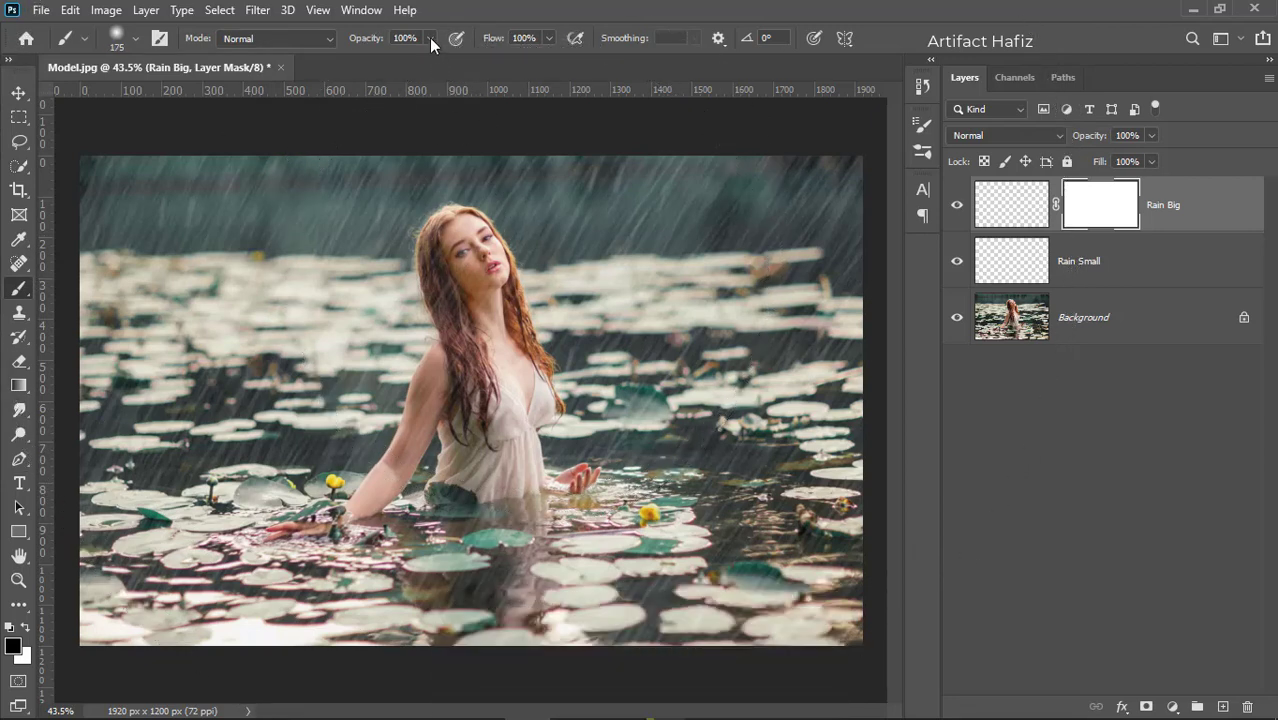
Paint black on the Rain Big mask over the woman's face and upper body with a 150 px brush at 40% opacity
key(bracketleft)
click(430, 38)
drag(385, 57, 376, 57)
click(462, 250)
mouse_move(461, 249)
mouse_down()
mouse_move(471, 244)
mouse_move(490, 317)
mouse_up()
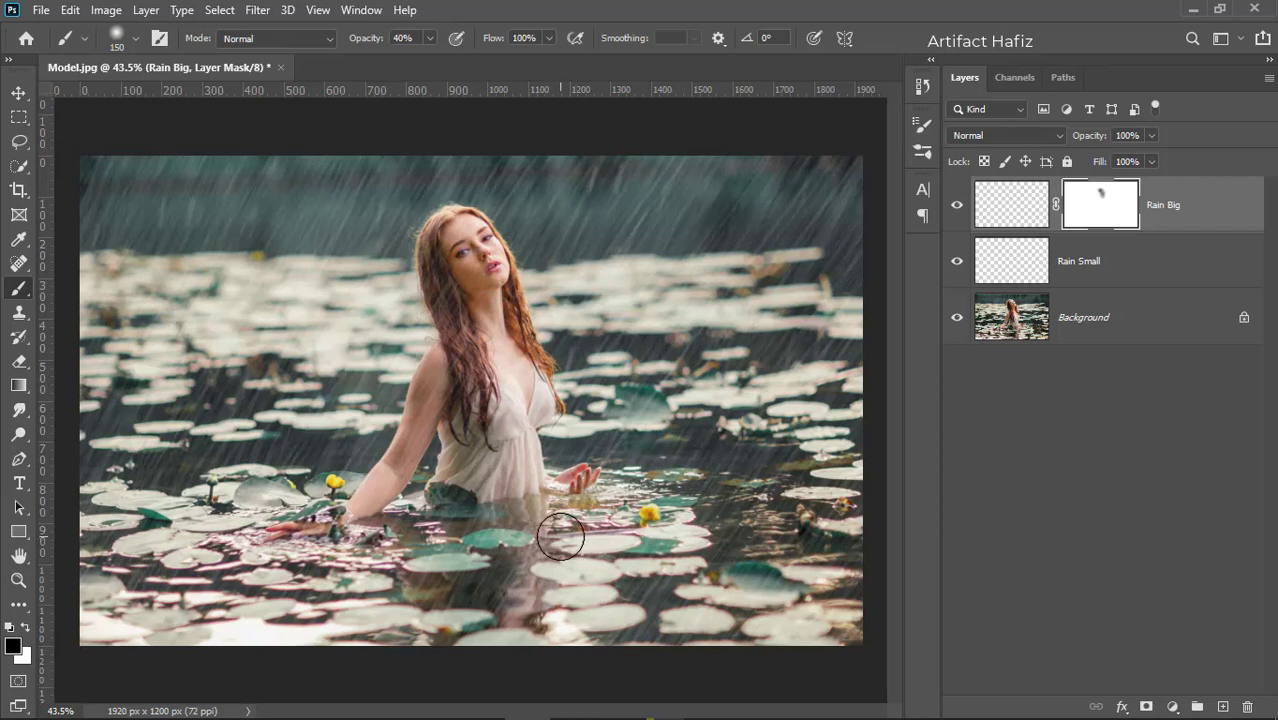
click(512, 383)
drag(467, 302, 473, 347)
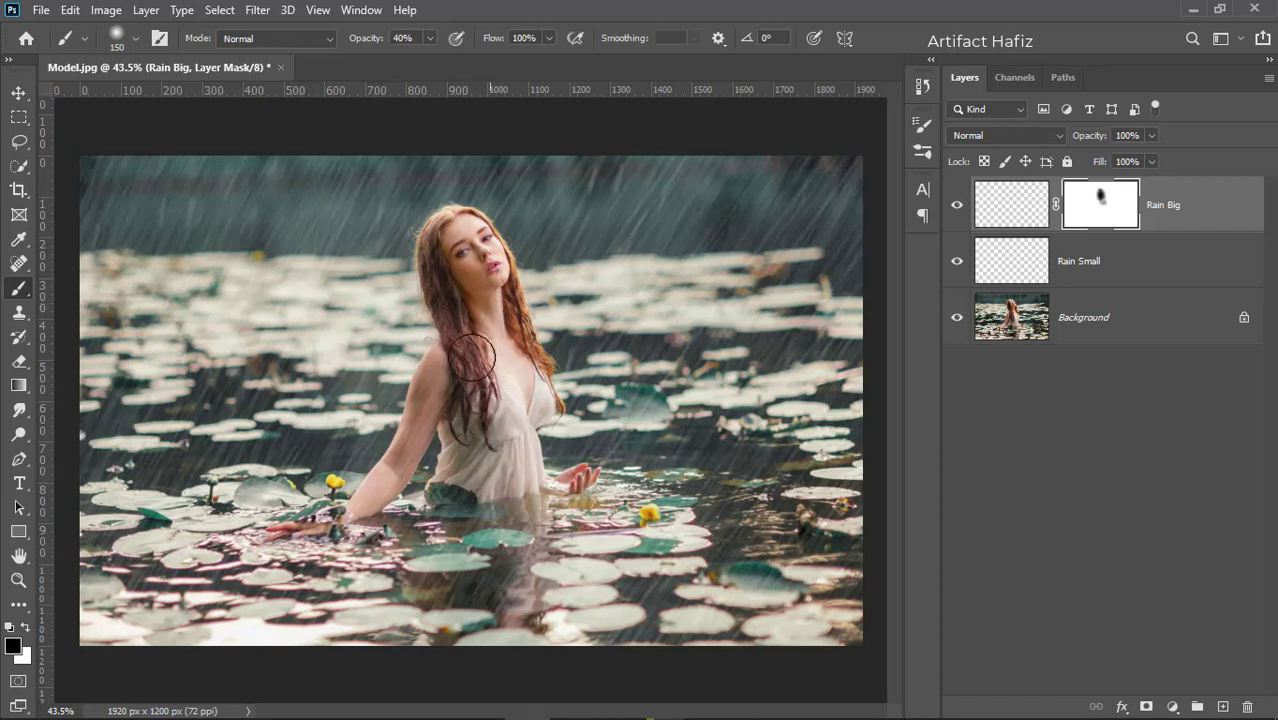
drag(476, 322, 478, 326)
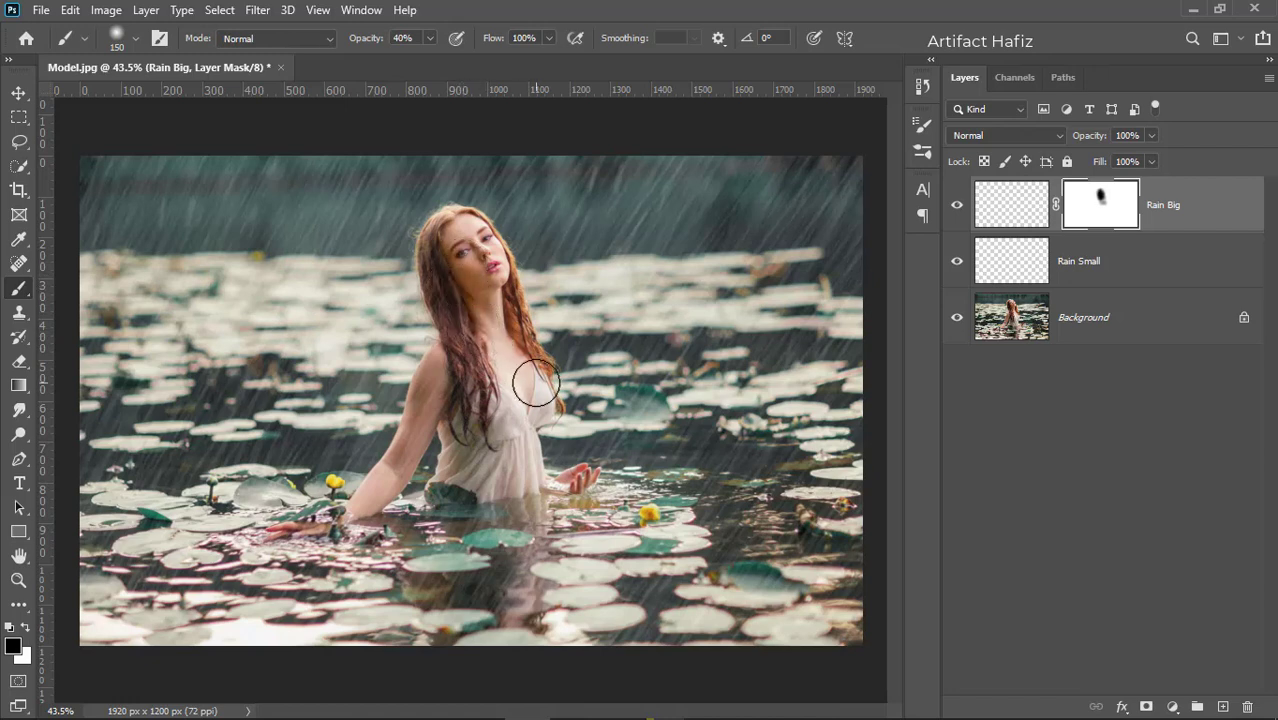
Add a layer mask to the Rain Small layer and paint black on it over the woman's face and chest
click(1079, 262)
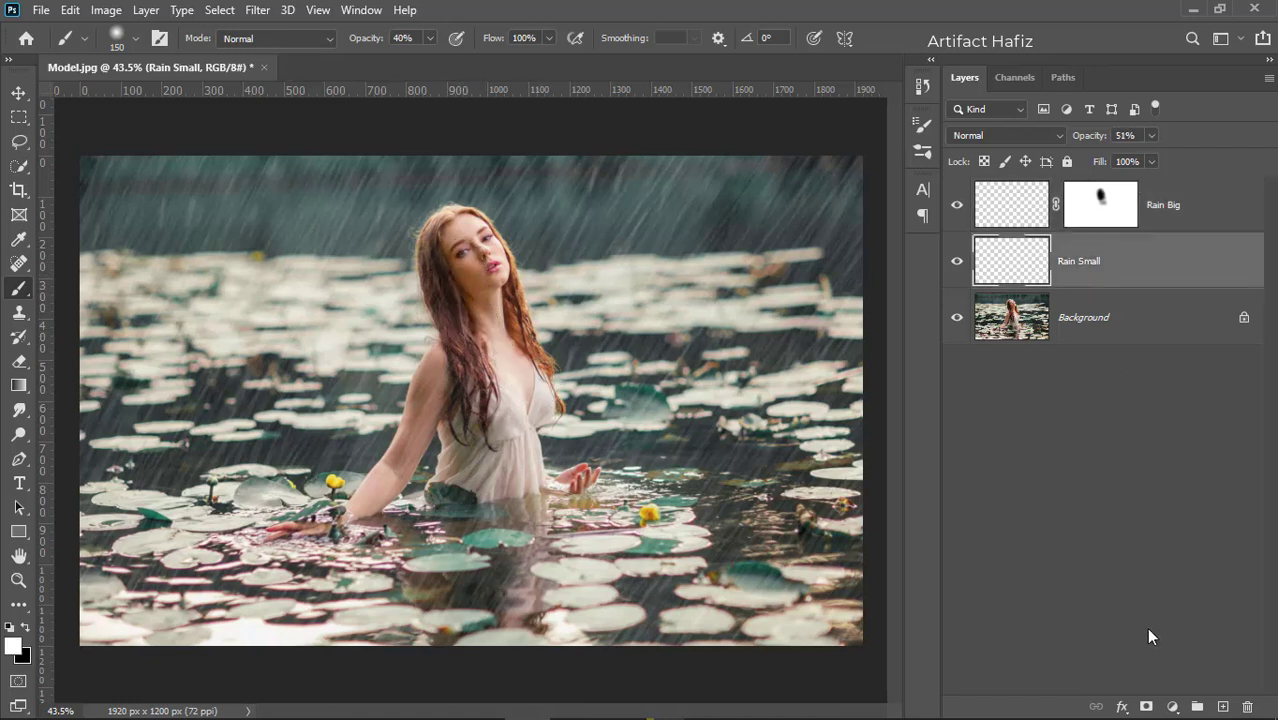
click(1146, 706)
mouse_move(463, 342)
mouse_down()
mouse_move(456, 295)
mouse_move(494, 360)
mouse_move(478, 283)
mouse_move(460, 282)
mouse_move(495, 351)
mouse_up()
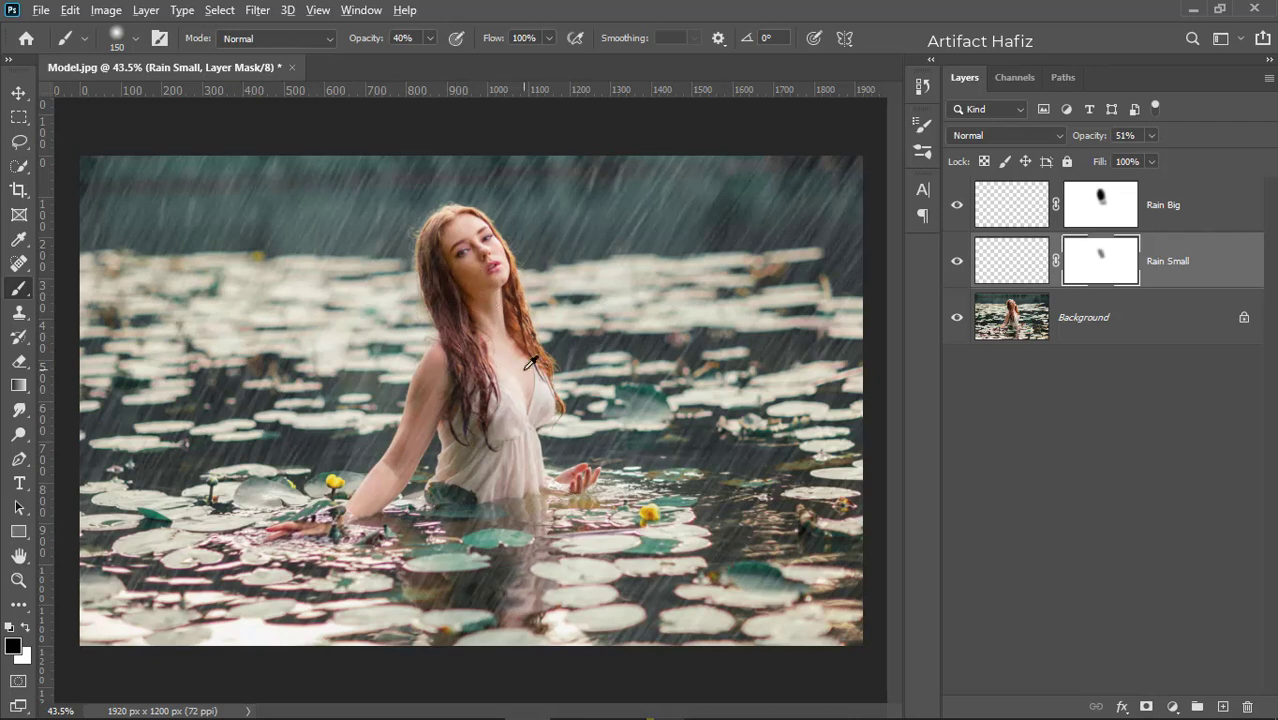
scroll(526, 372, down, 1)
scroll(484, 336, up, 1)
key(x)
Group the Rain Big and Rain Small layers and name the group Rain
click(1186, 218)
shift+click(1187, 262)
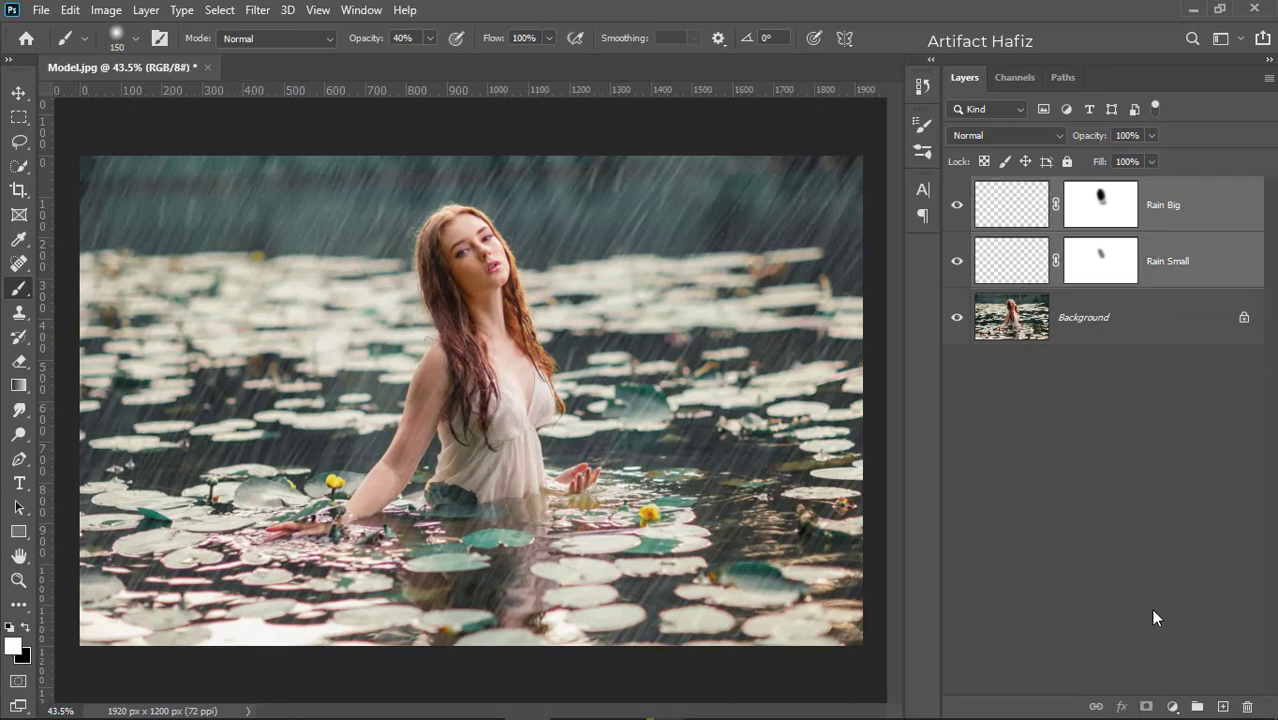
click(1197, 706)
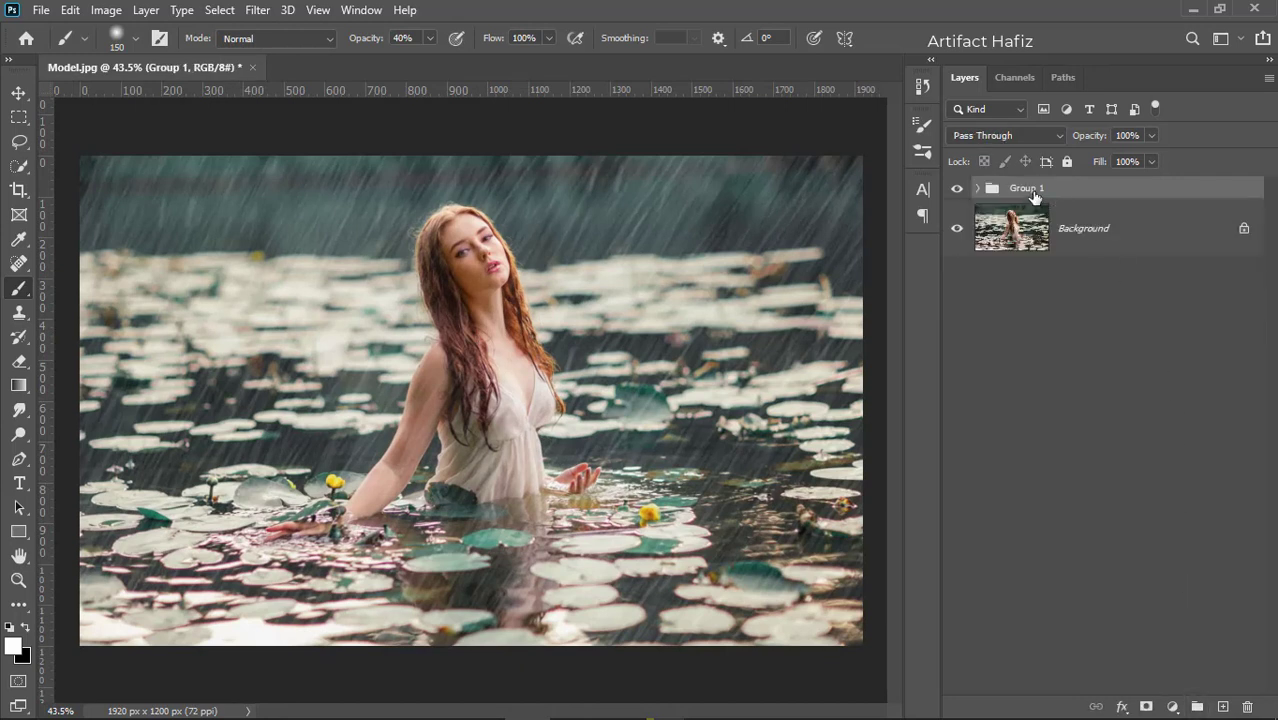
double_click(1030, 189)
key(Return)
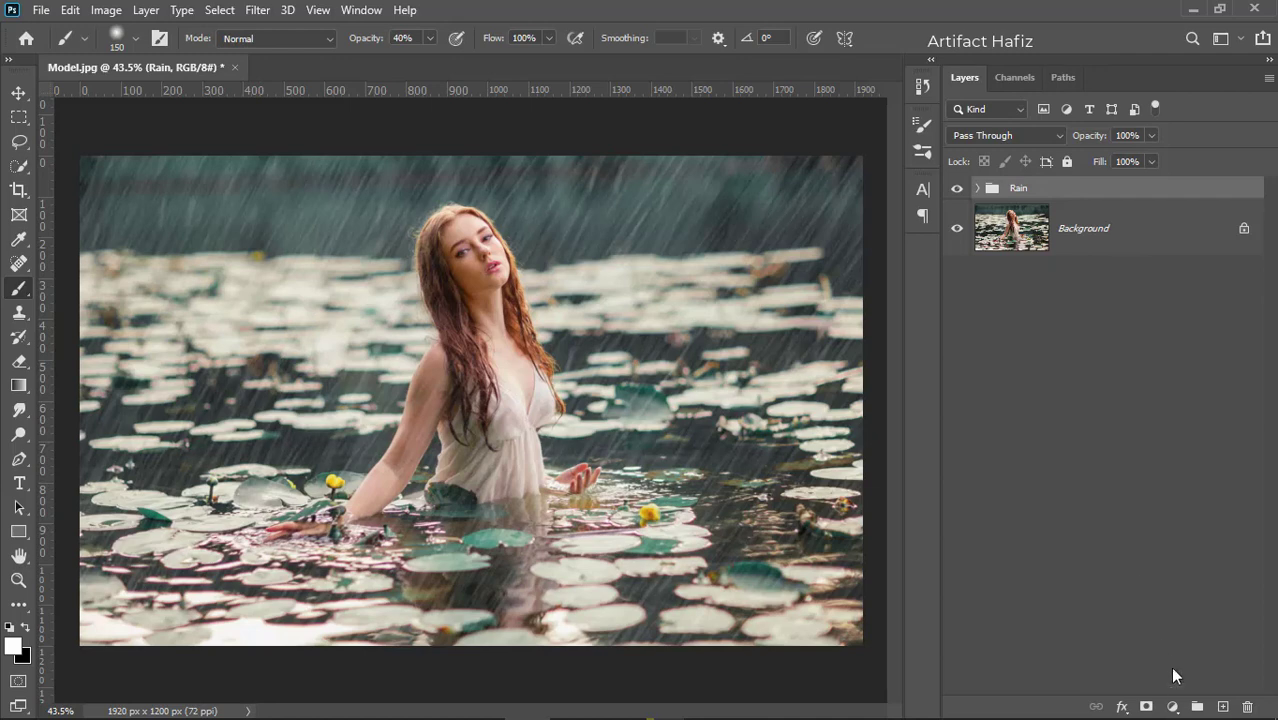
Add a Levels adjustment layer above the Rain group and move its black and white input points slightly inward
click(1172, 706)
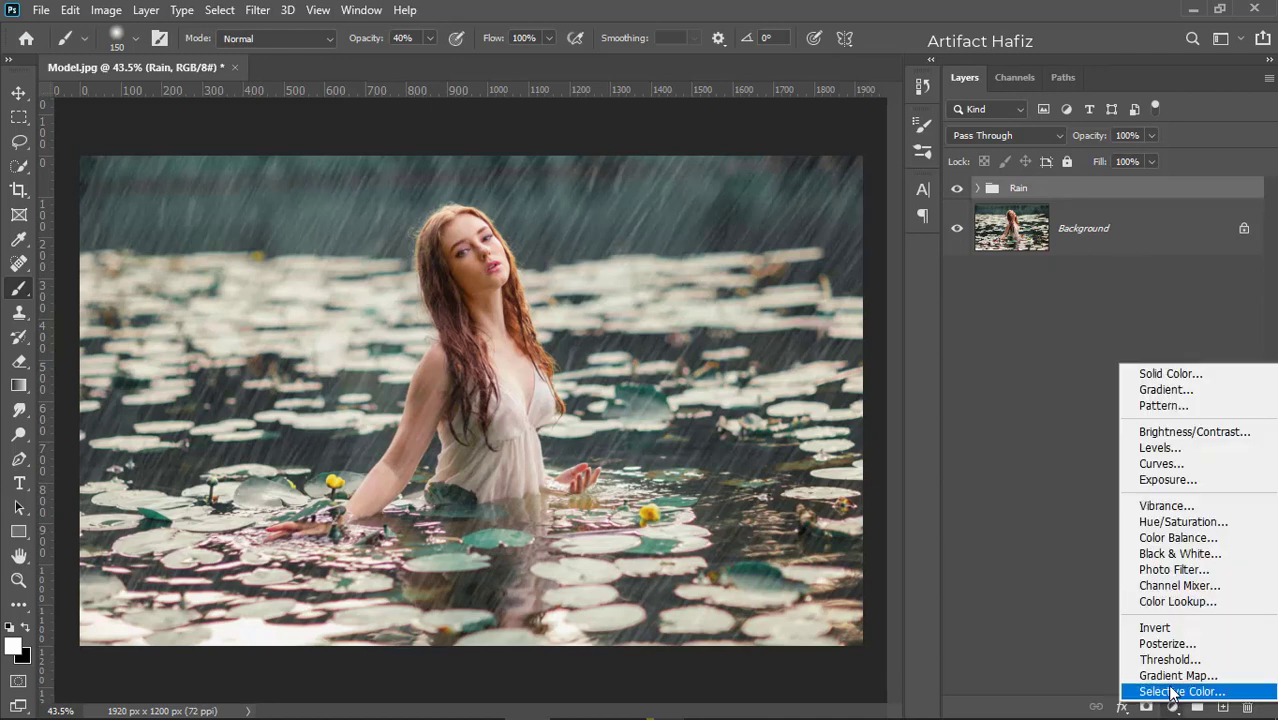
click(1160, 450)
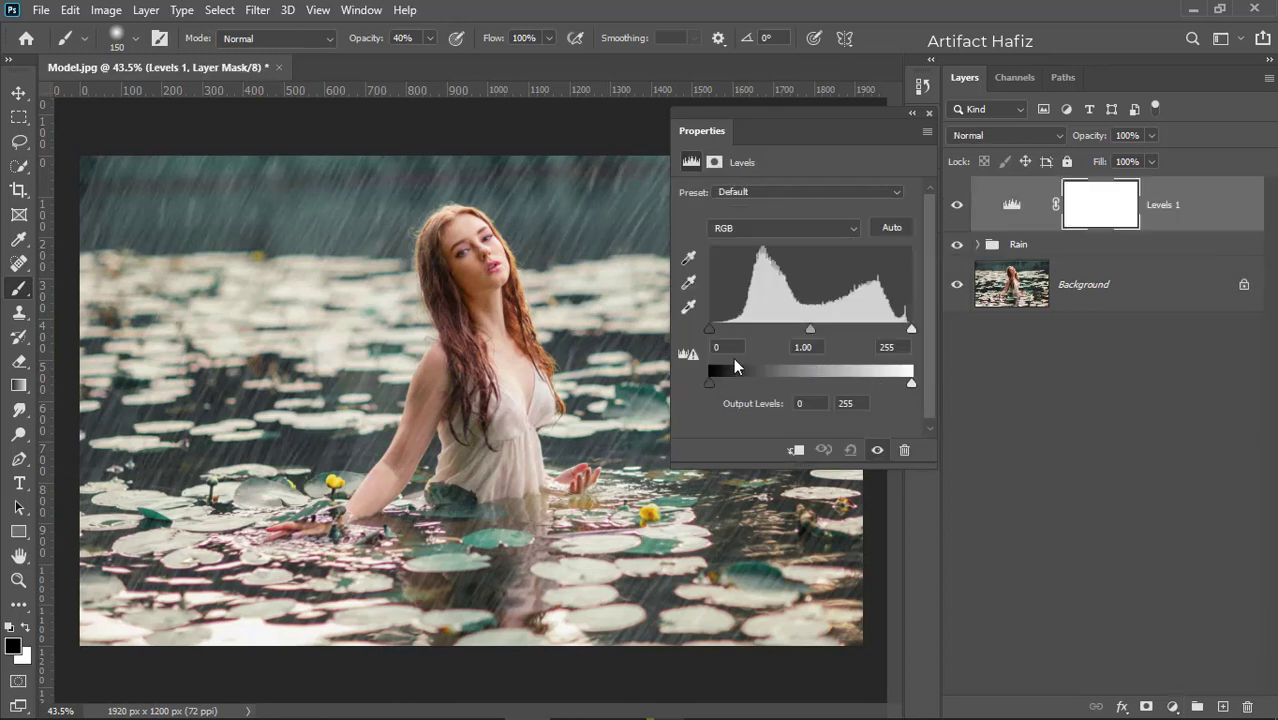
drag(709, 331, 714, 332)
drag(911, 331, 909, 331)
click(1011, 204)
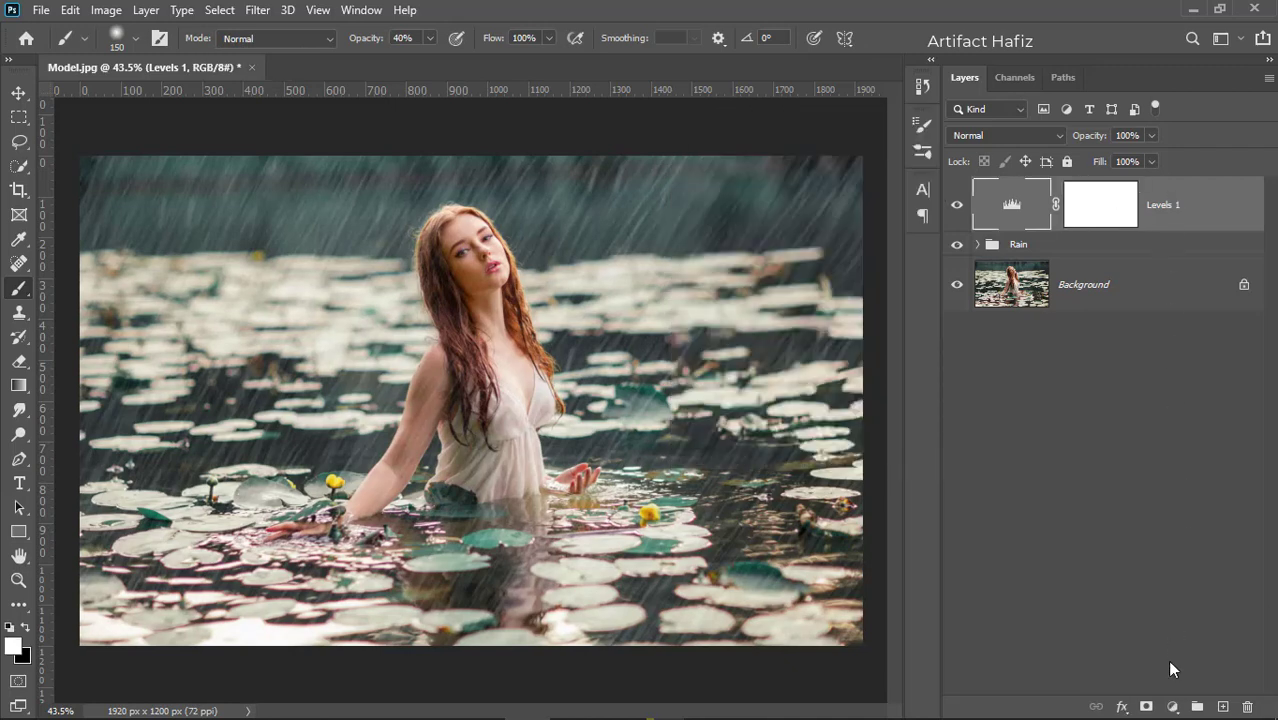
Add a Color Lookup adjustment layer above Levels using the Crisp_Winter.look 3D LUT
click(1171, 706)
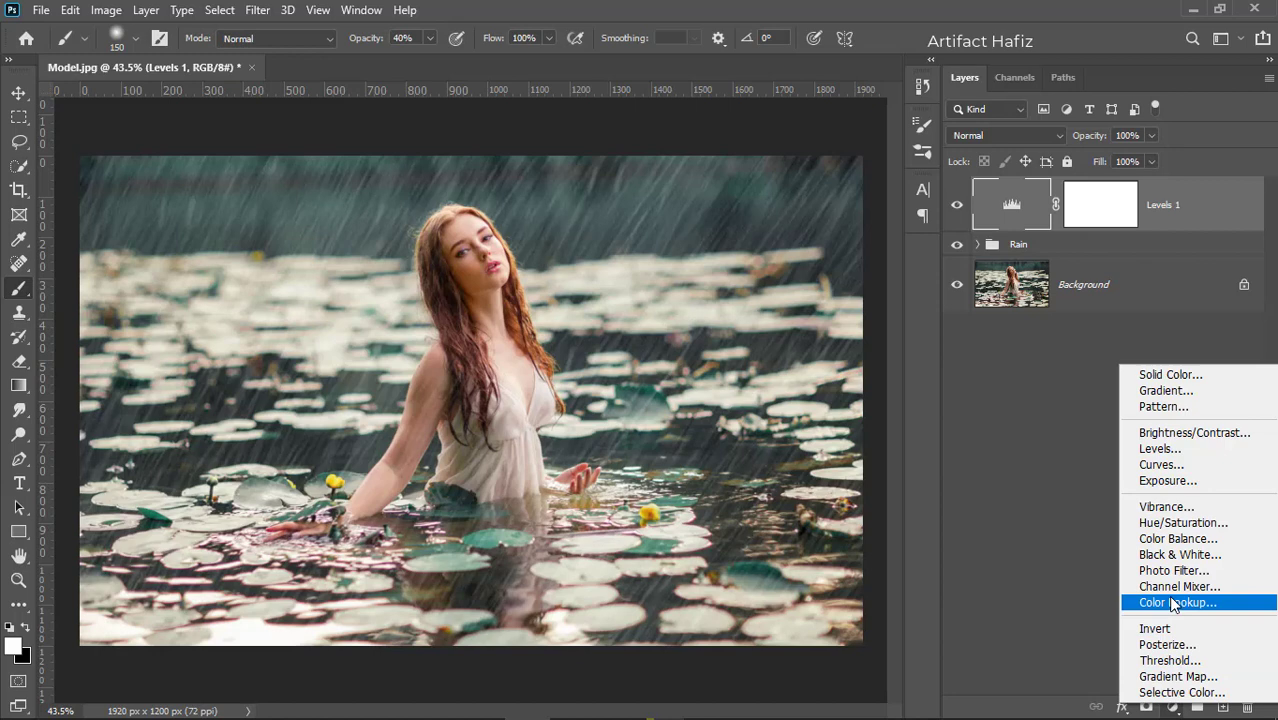
click(1174, 603)
click(810, 194)
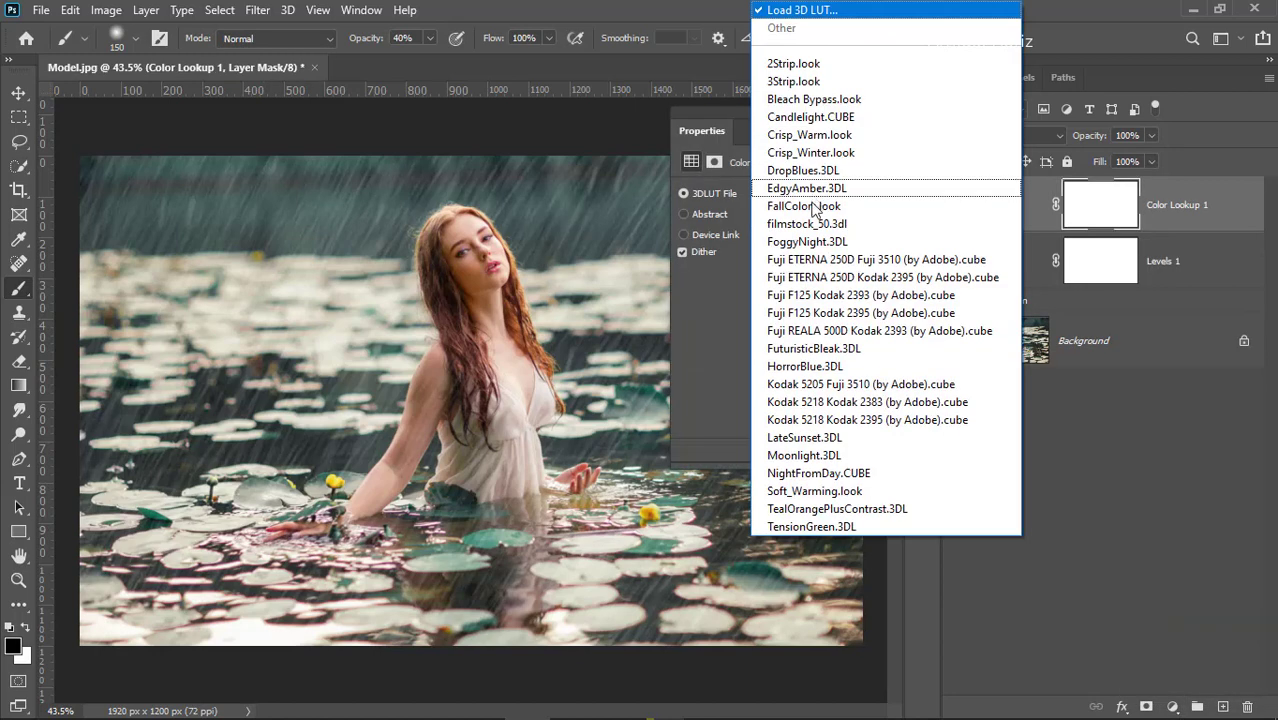
click(821, 153)
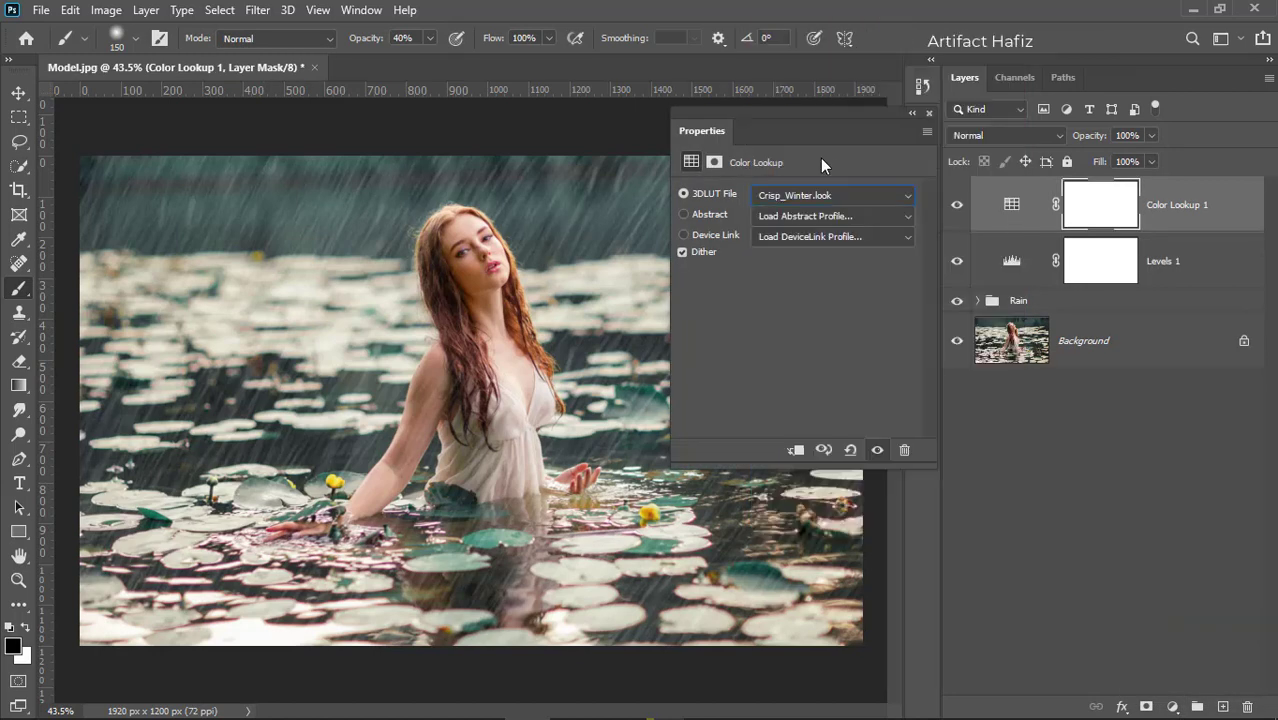
click(928, 113)
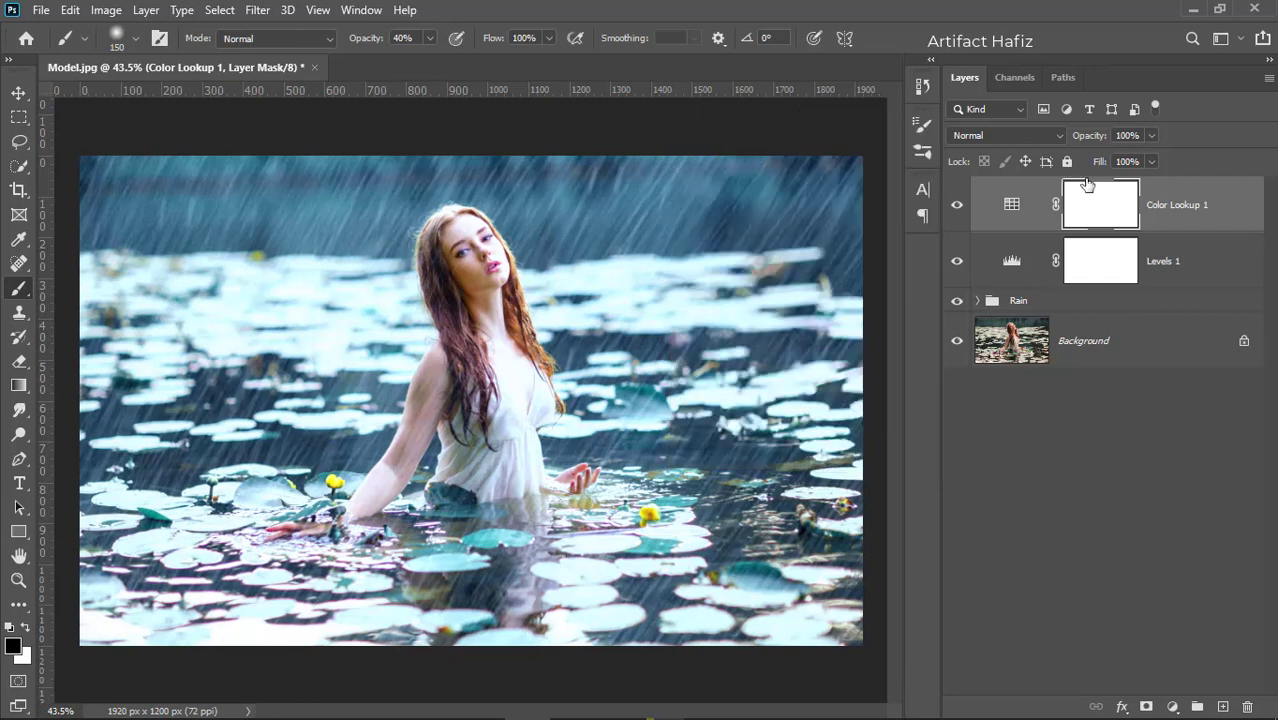
Reduce the Color Lookup layer's opacity to 7%
click(1180, 204)
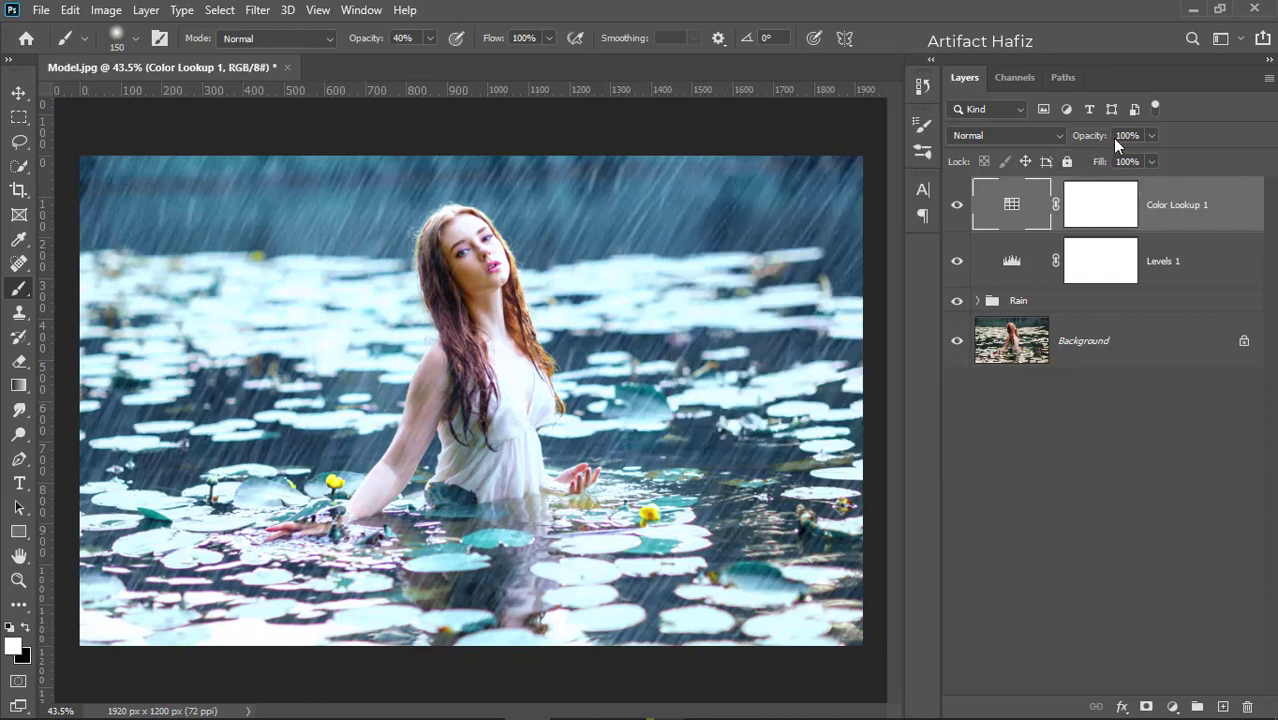
click(1151, 135)
drag(1067, 157, 1066, 157)
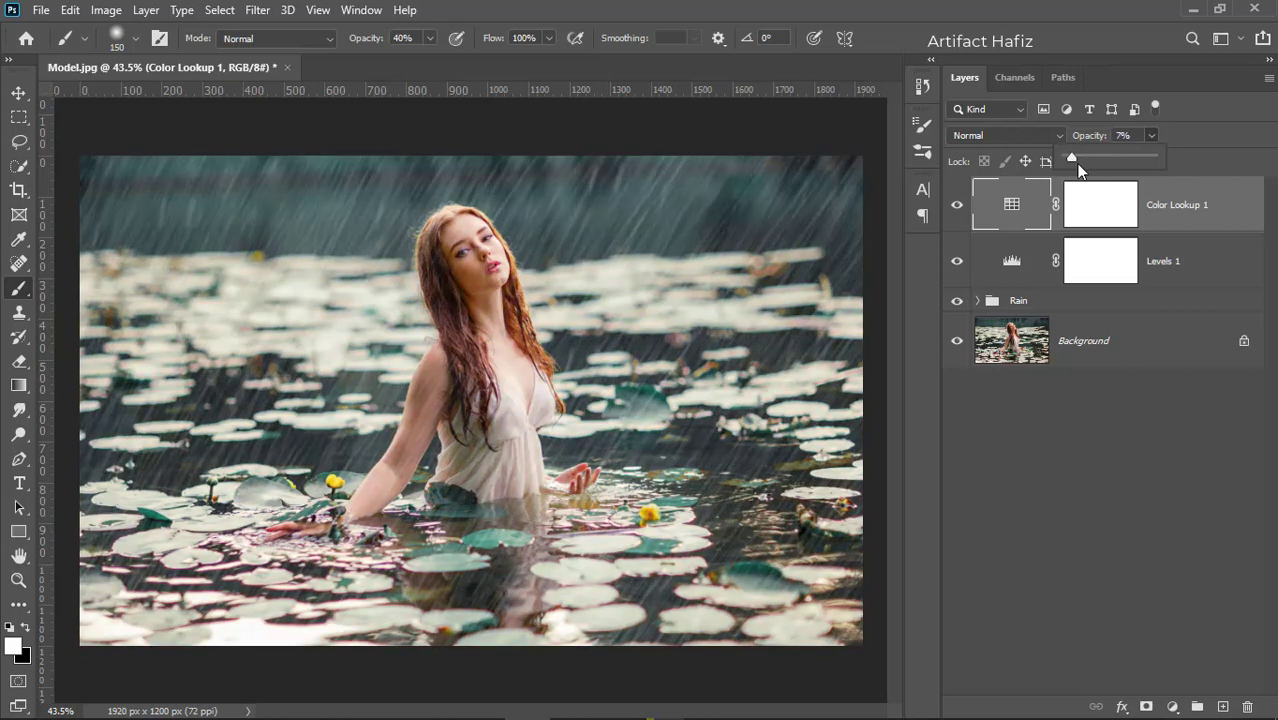
click(1172, 205)
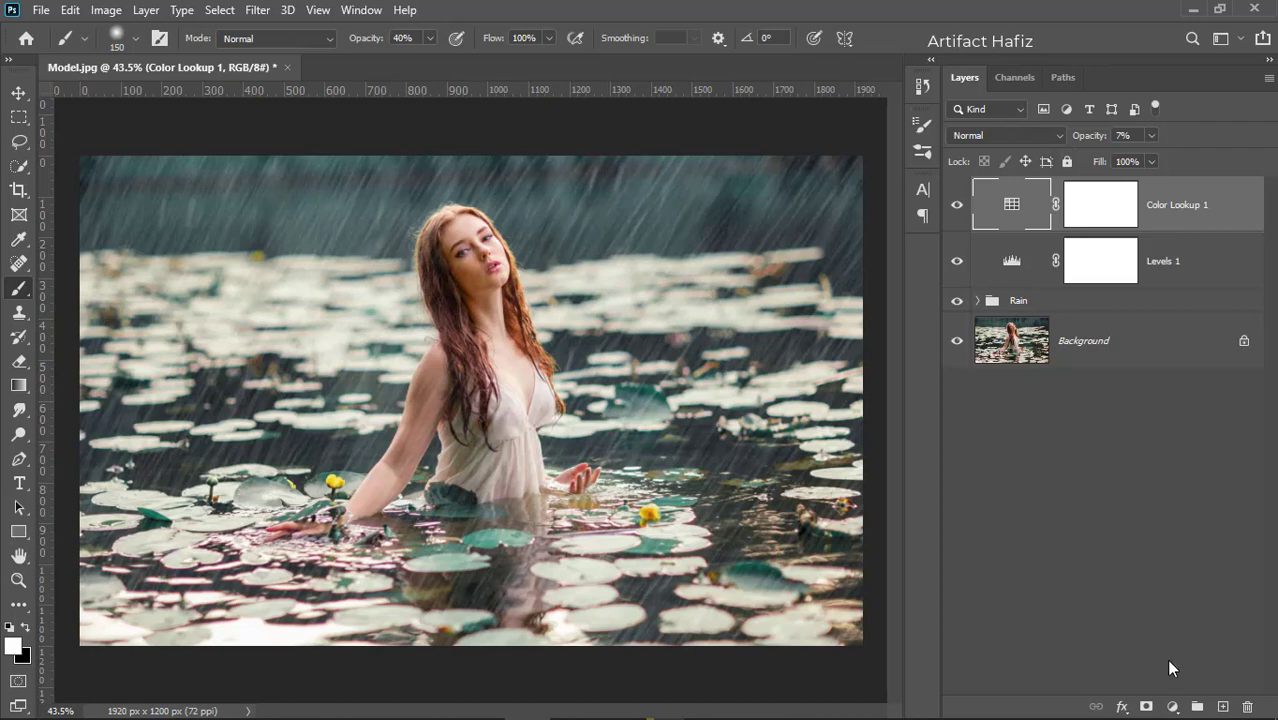
Add a Curves adjustment layer on top and pull the RGB curve's midpoint slightly down to darken the midtones
click(1172, 706)
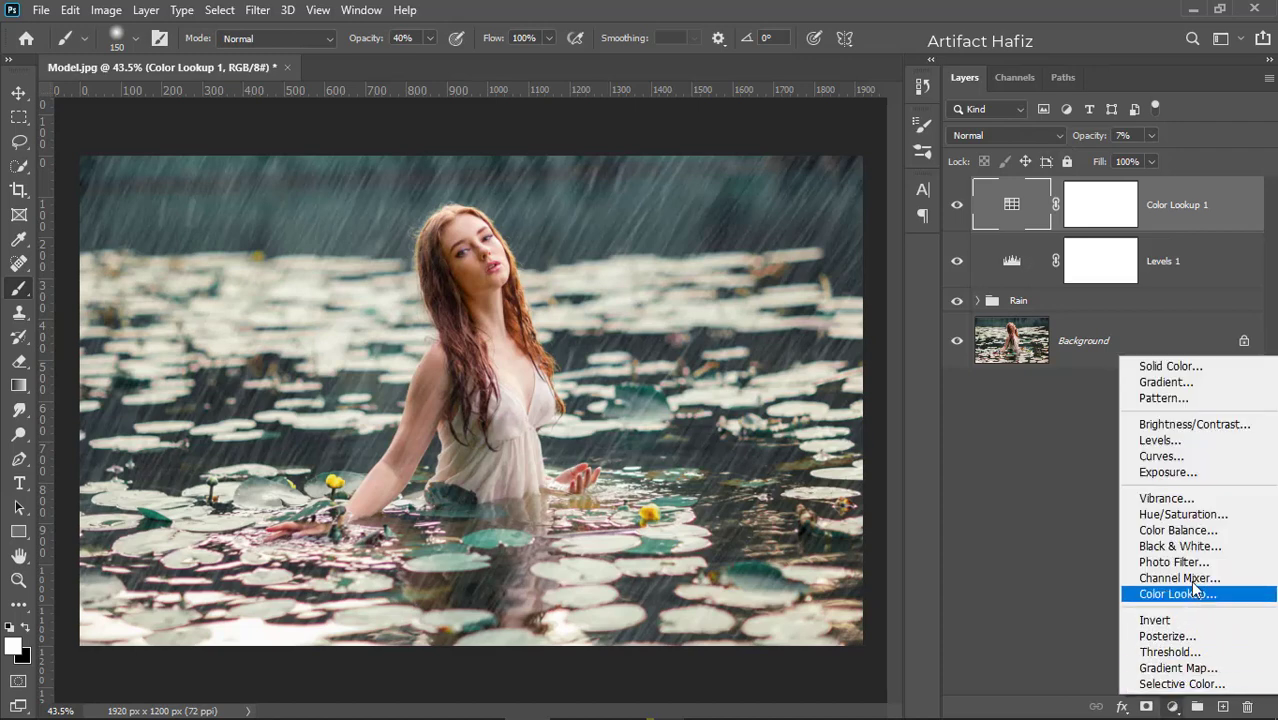
click(1197, 456)
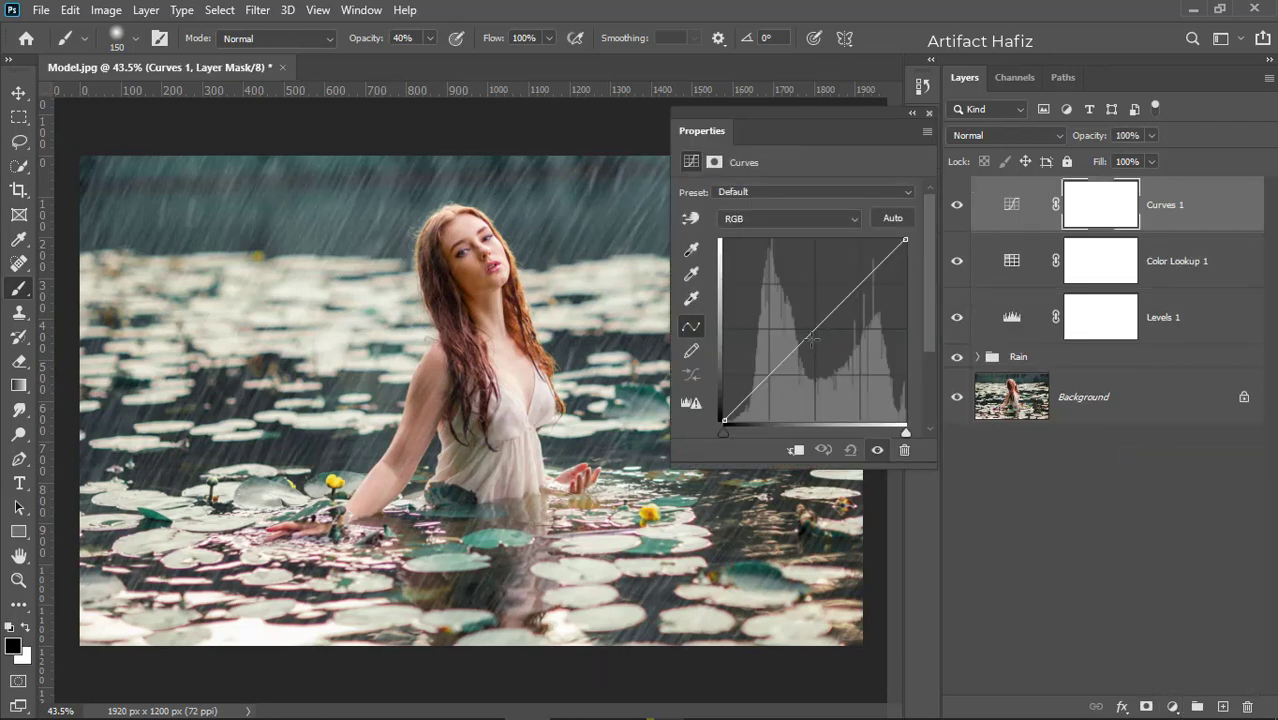
drag(812, 338, 814, 348)
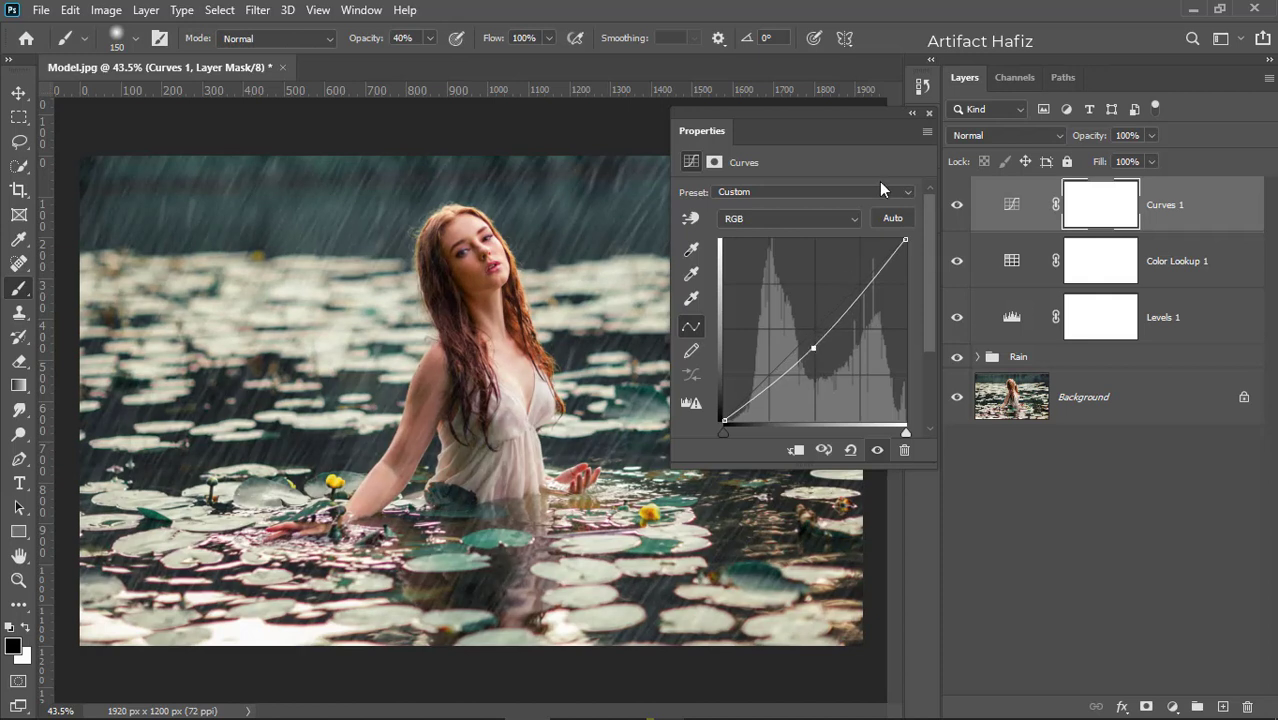
click(929, 114)
click(1177, 213)
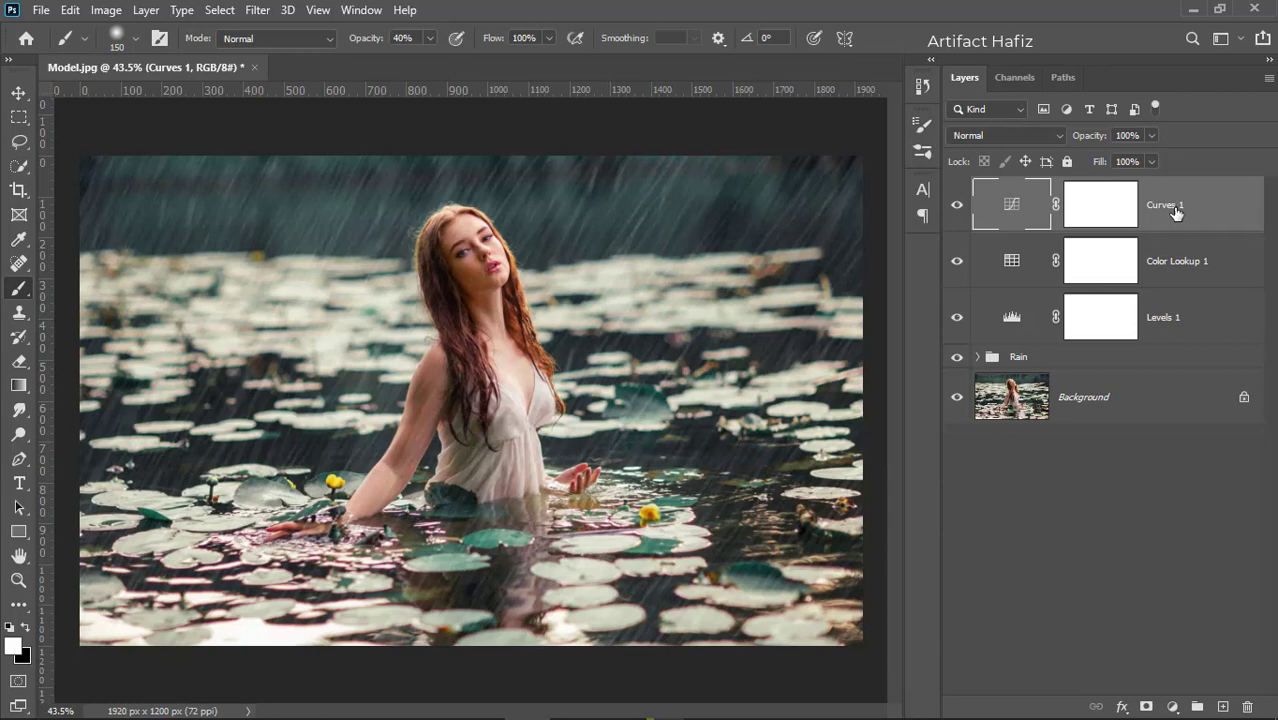
Stamp all visible layers into a new top layer and convert it for smart filters
key(ctrl+shift+alt+e)
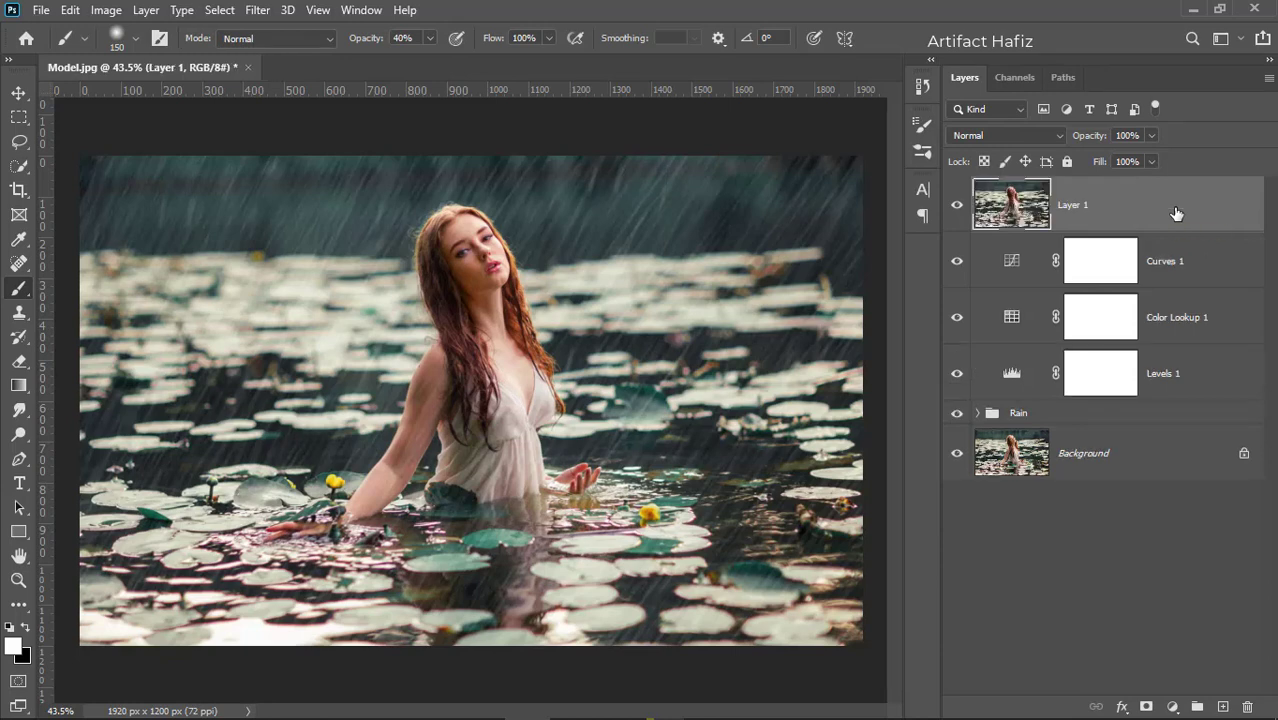
click(257, 10)
click(277, 58)
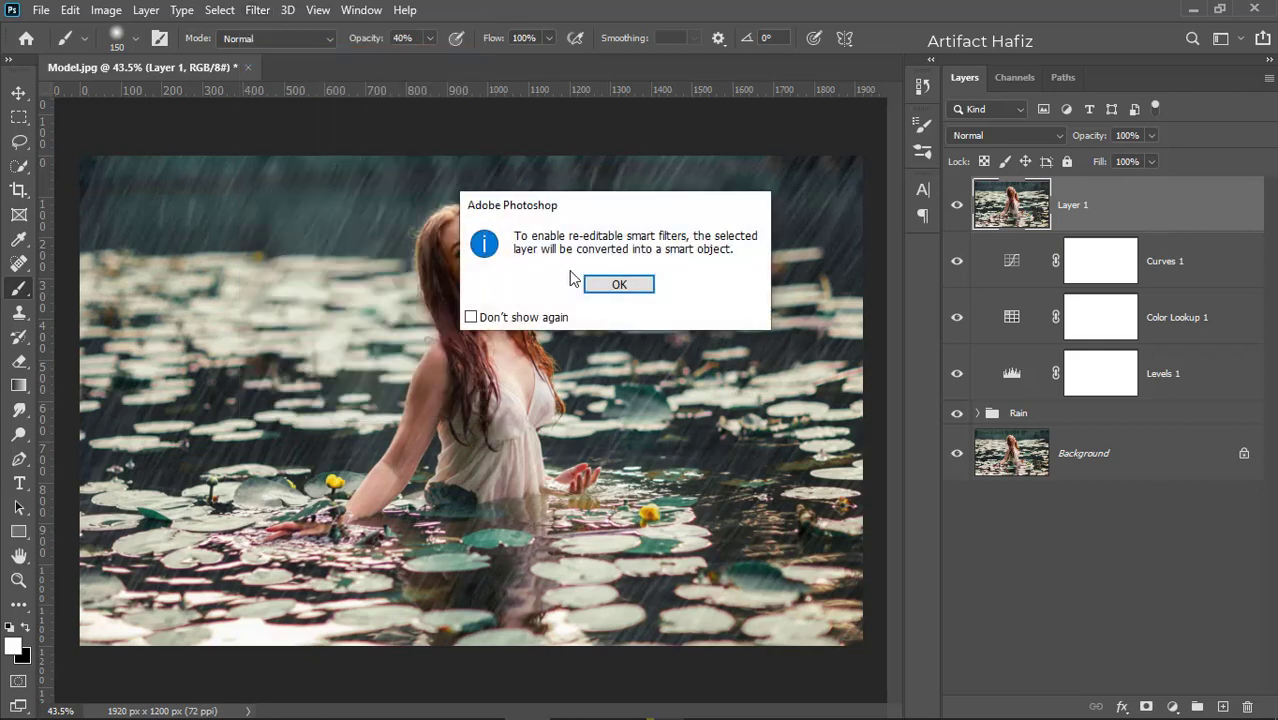
click(617, 285)
Open the Camera Raw Filter on the merged layer and set Clarity to +6 and Shadows to +11
click(259, 10)
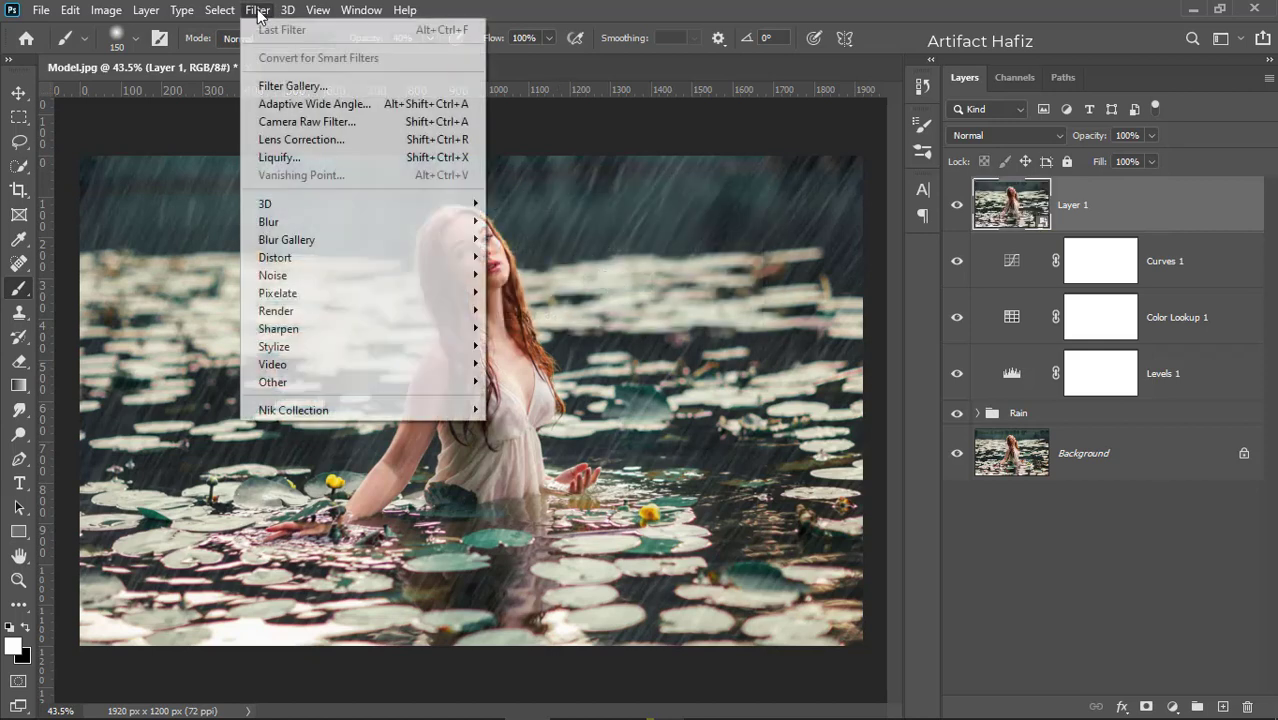
click(300, 122)
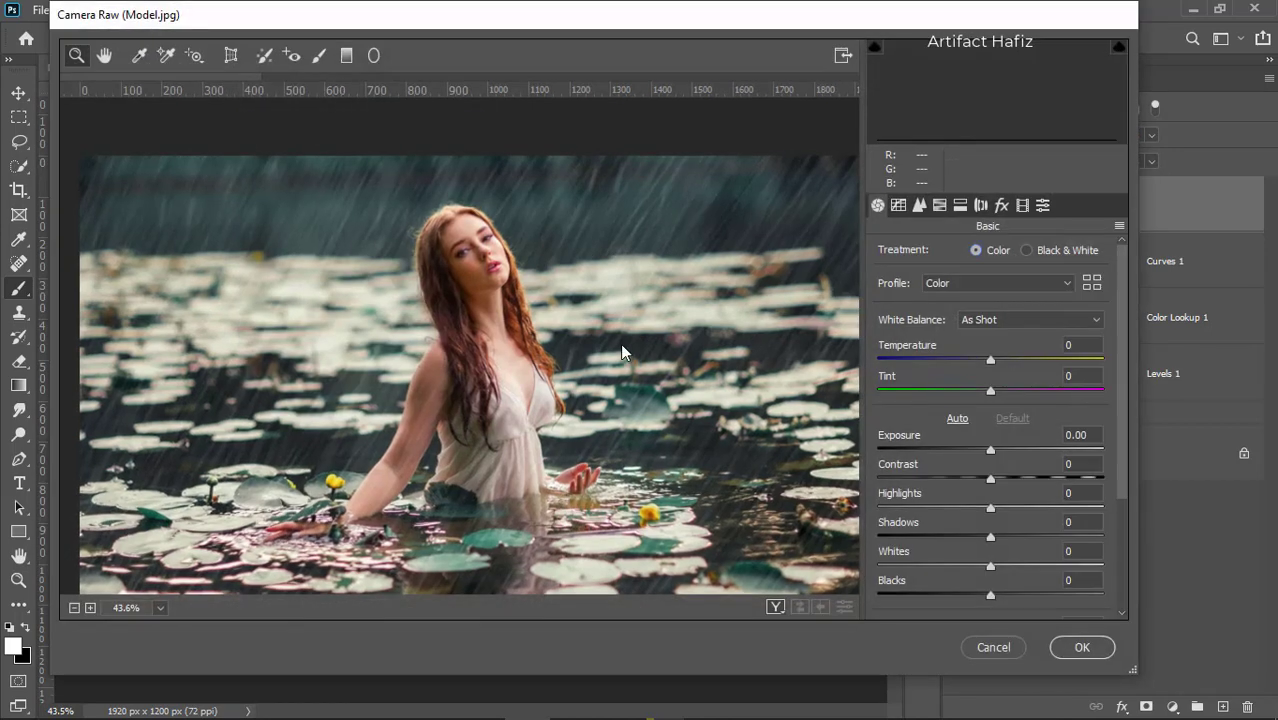
scroll(940, 457, down, 4)
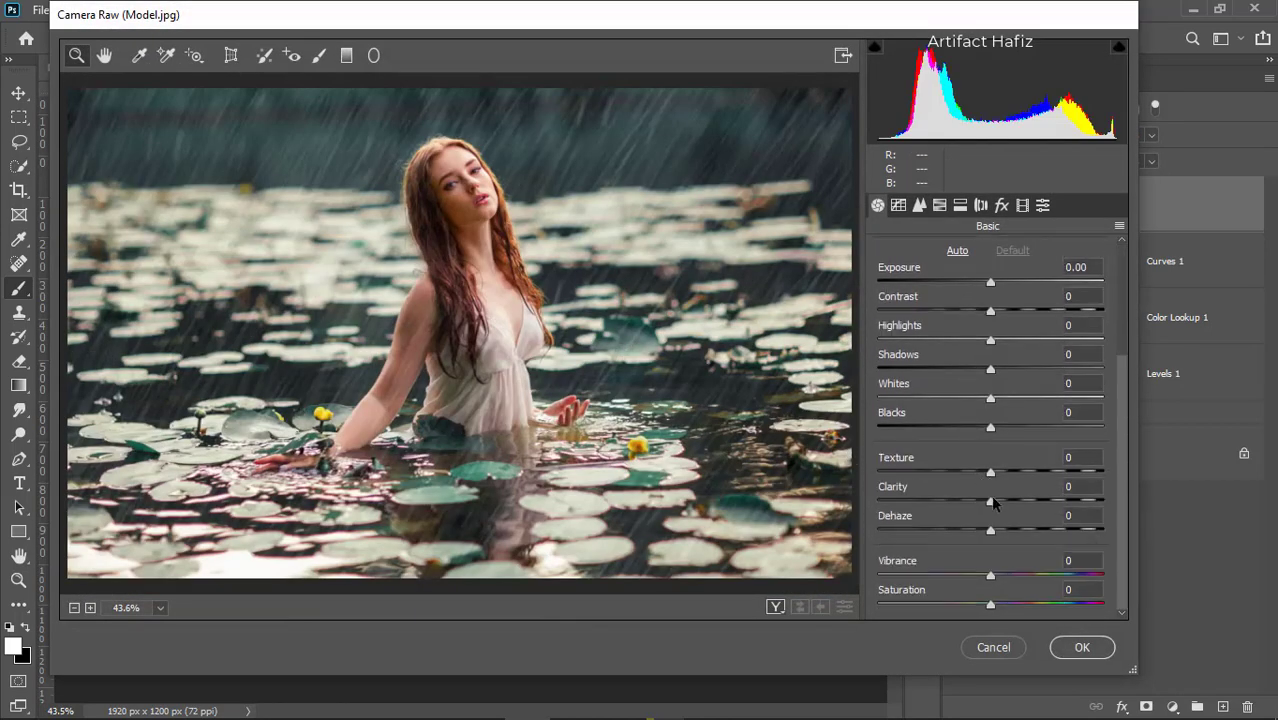
drag(993, 502, 1001, 504)
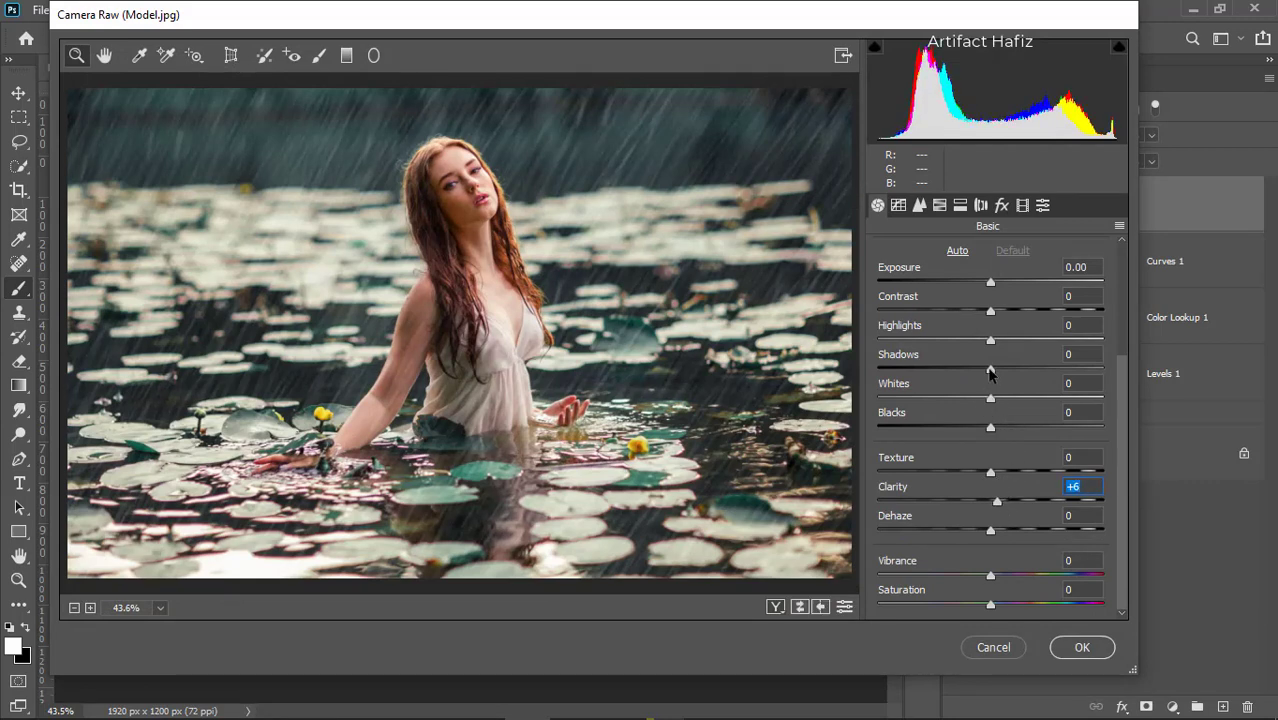
drag(990, 373, 1002, 373)
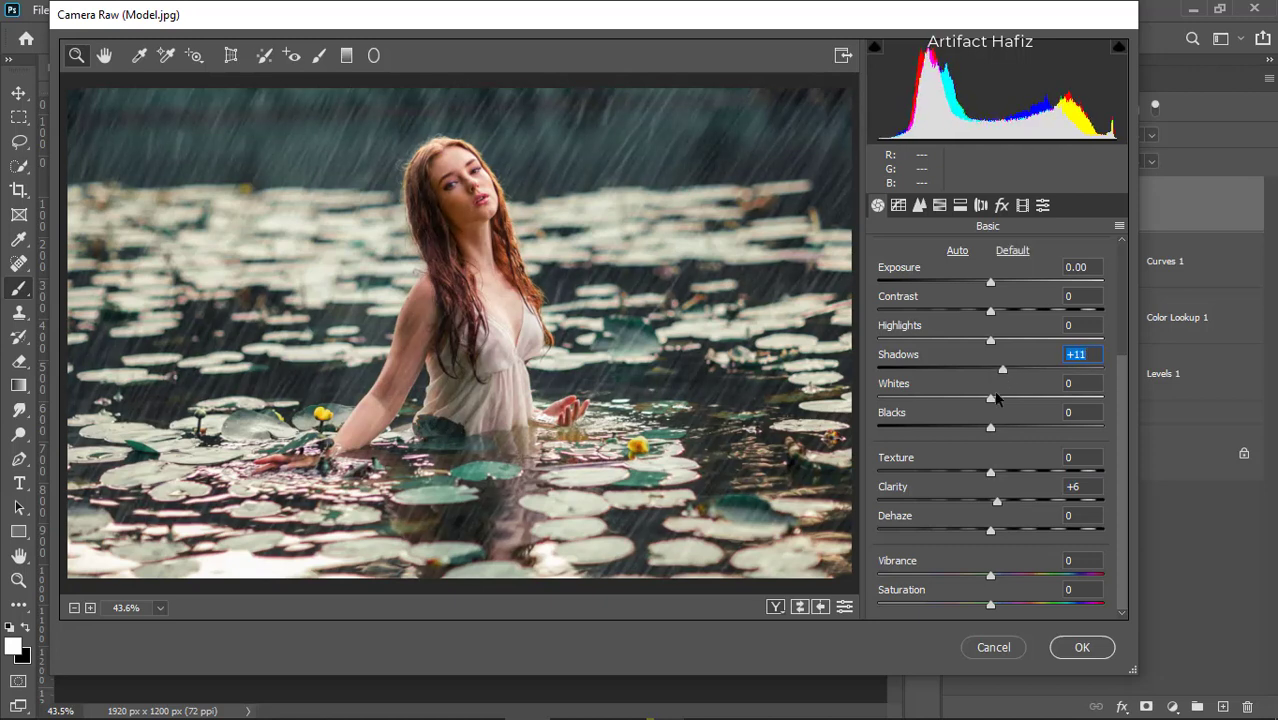
Set Blacks to -3, Whites to +10, Exposure to +0.10 and Highlights to -31 in the basic tonal adjustments
scroll(996, 398, up, 3)
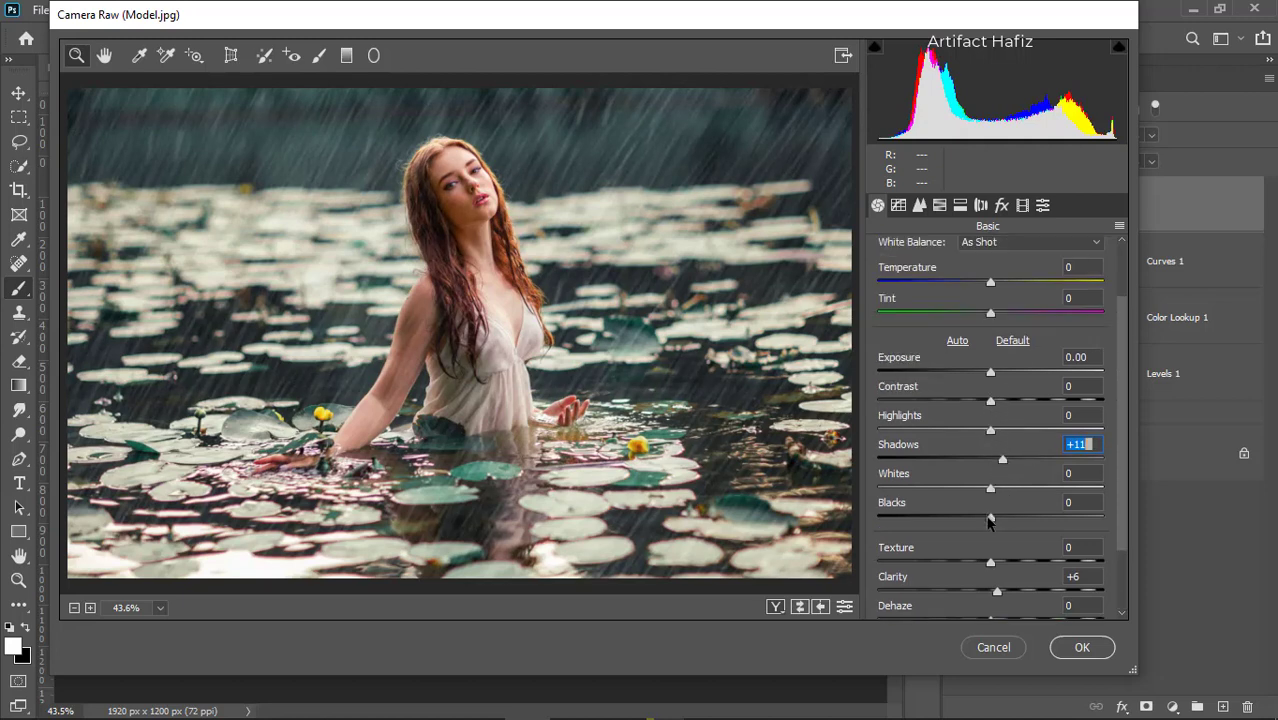
drag(990, 517, 1002, 488)
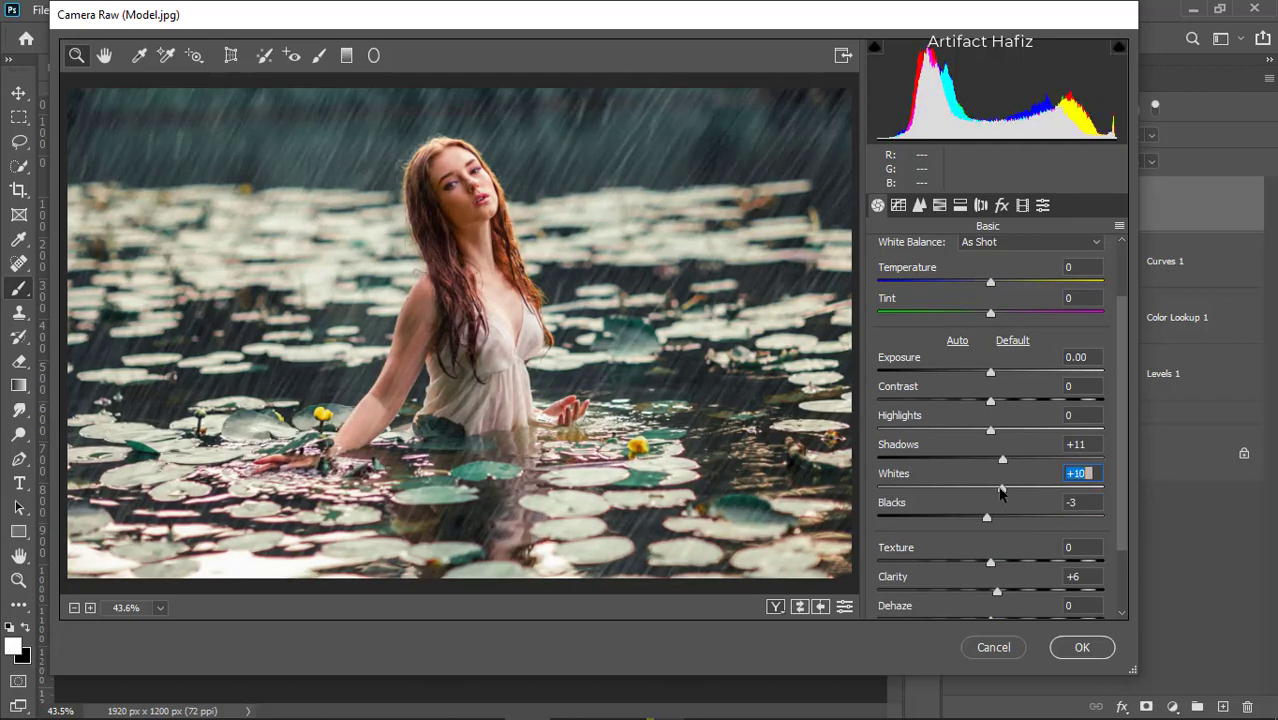
drag(990, 429, 975, 432)
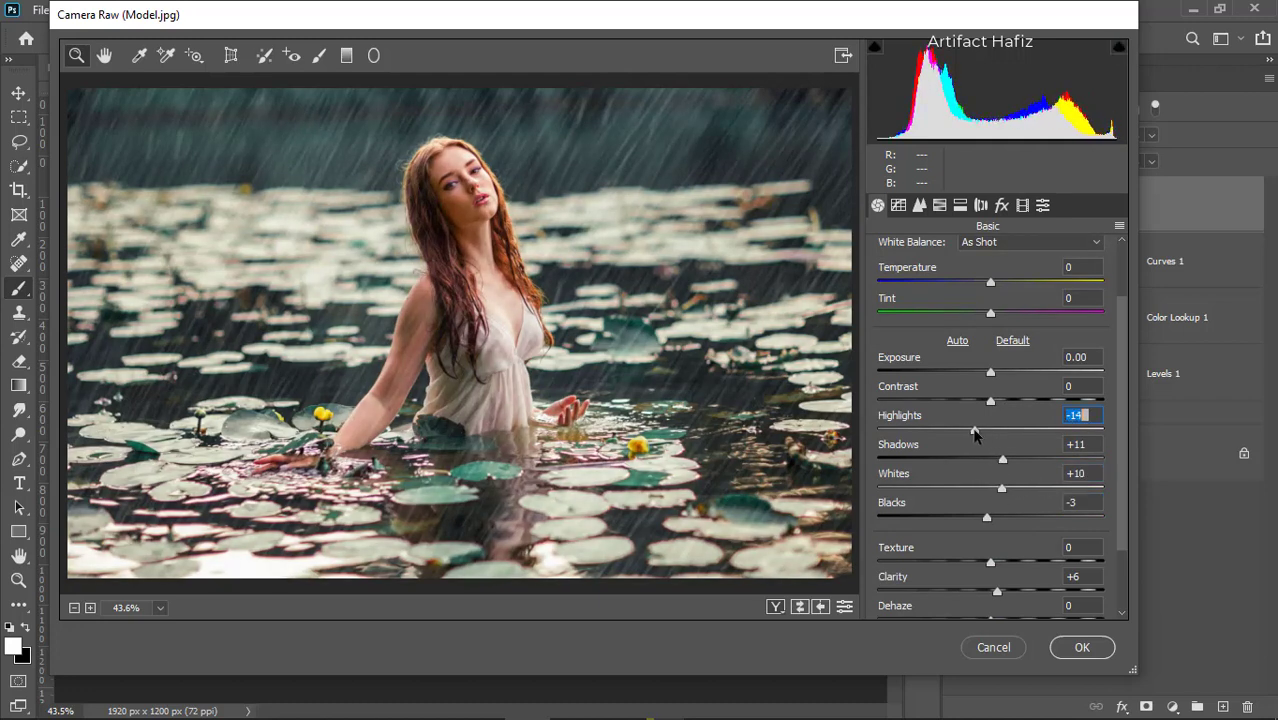
drag(990, 372, 993, 373)
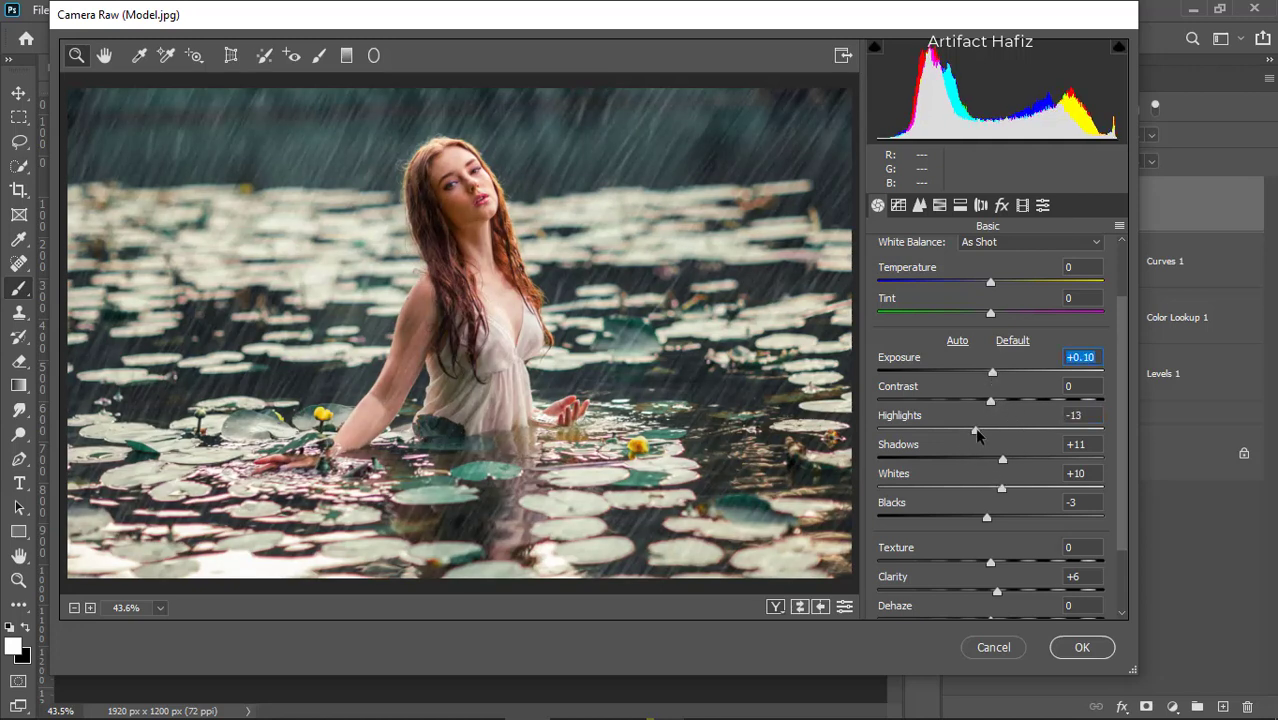
mouse_move(975, 431)
mouse_down()
mouse_move(945, 433)
mouse_move(956, 433)
mouse_up()
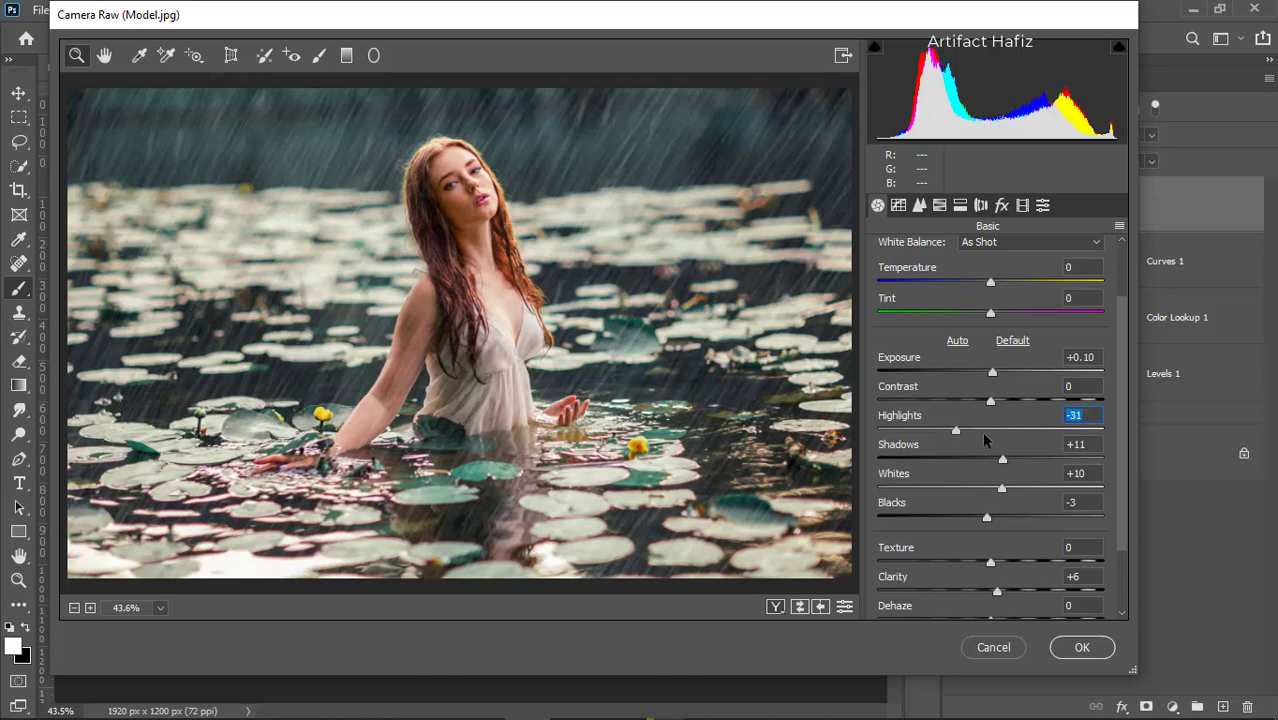
scroll(984, 437, up, 1)
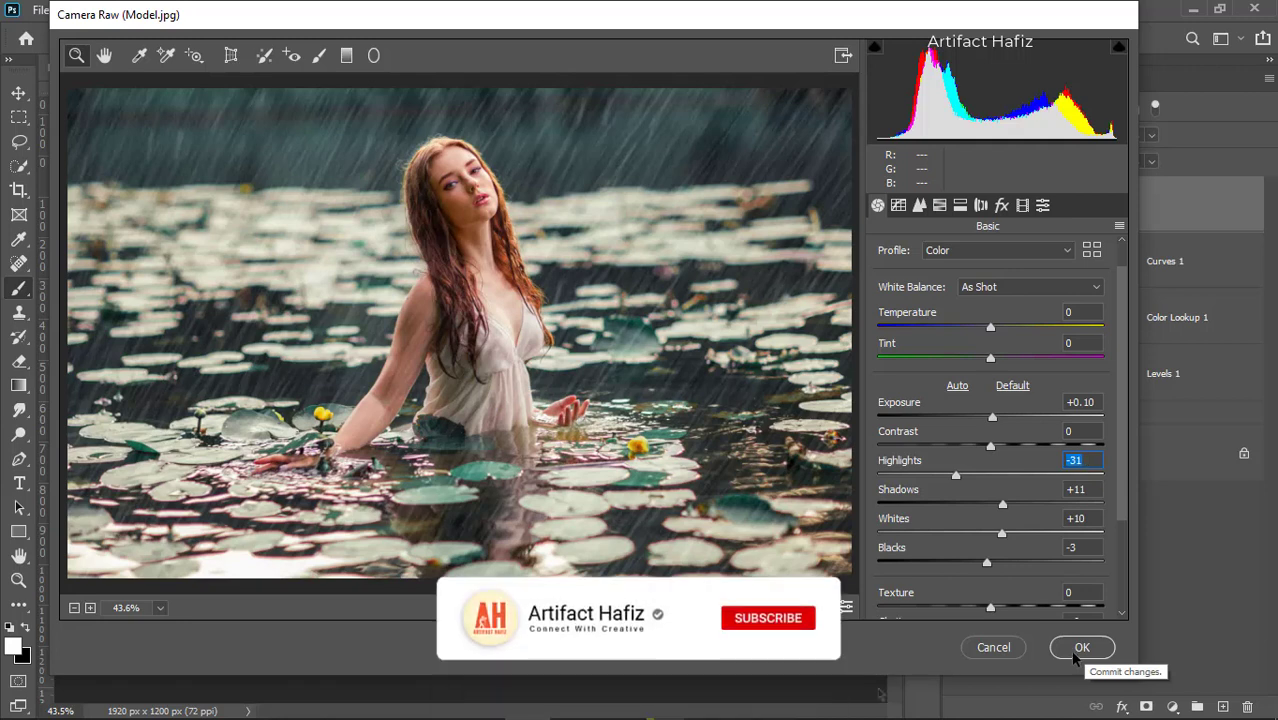
Anchor the RGB point tone curve in the shadows and midtones, lift its black point to about output 5, and apply the filter
click(898, 205)
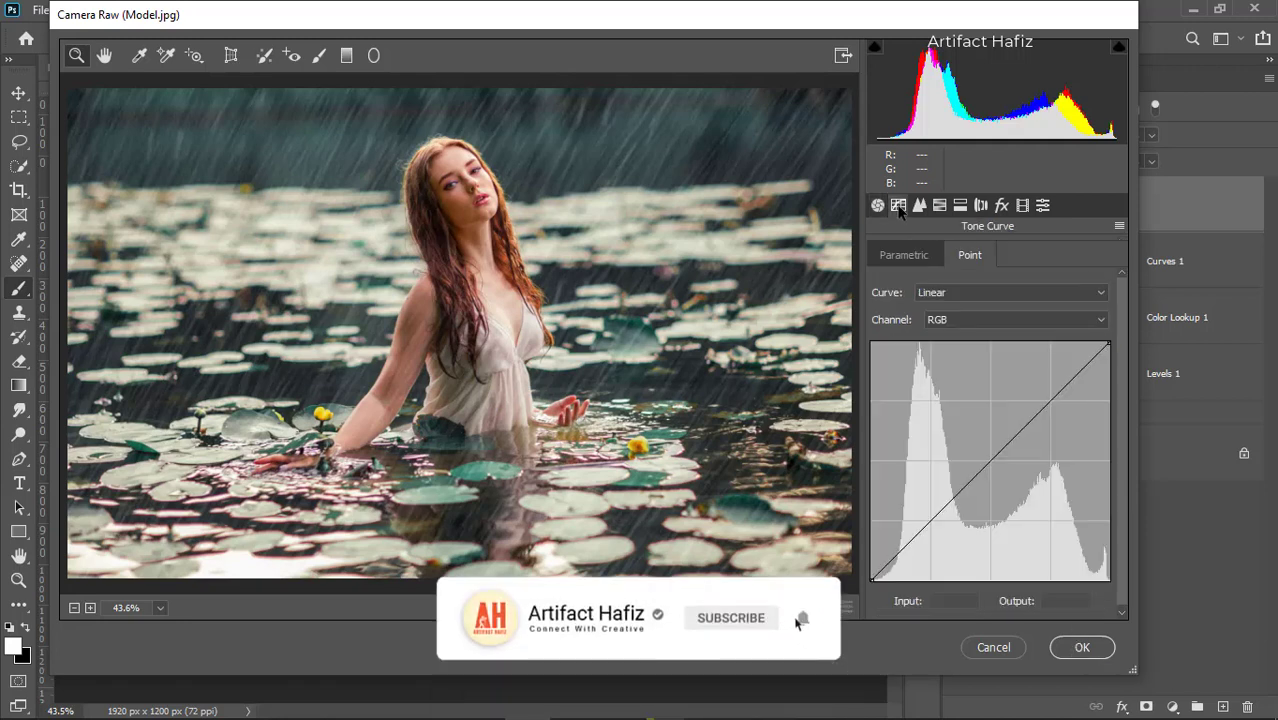
drag(872, 578, 872, 540)
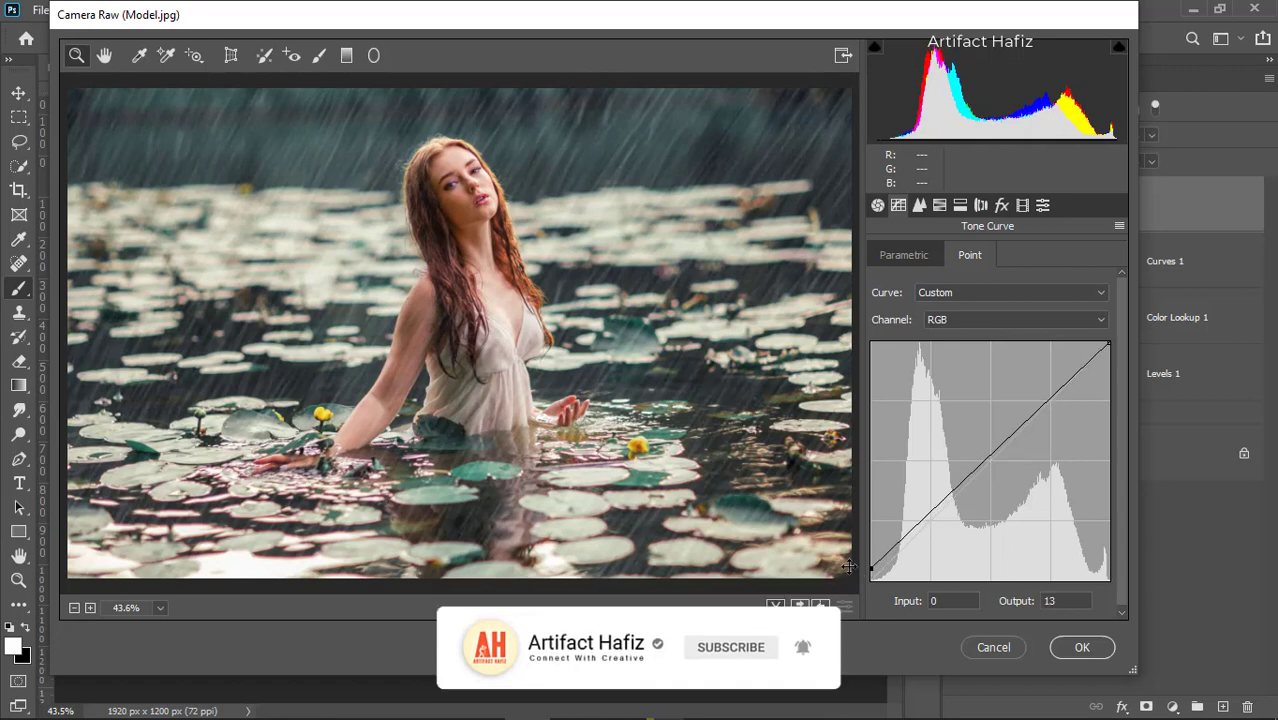
click(930, 518)
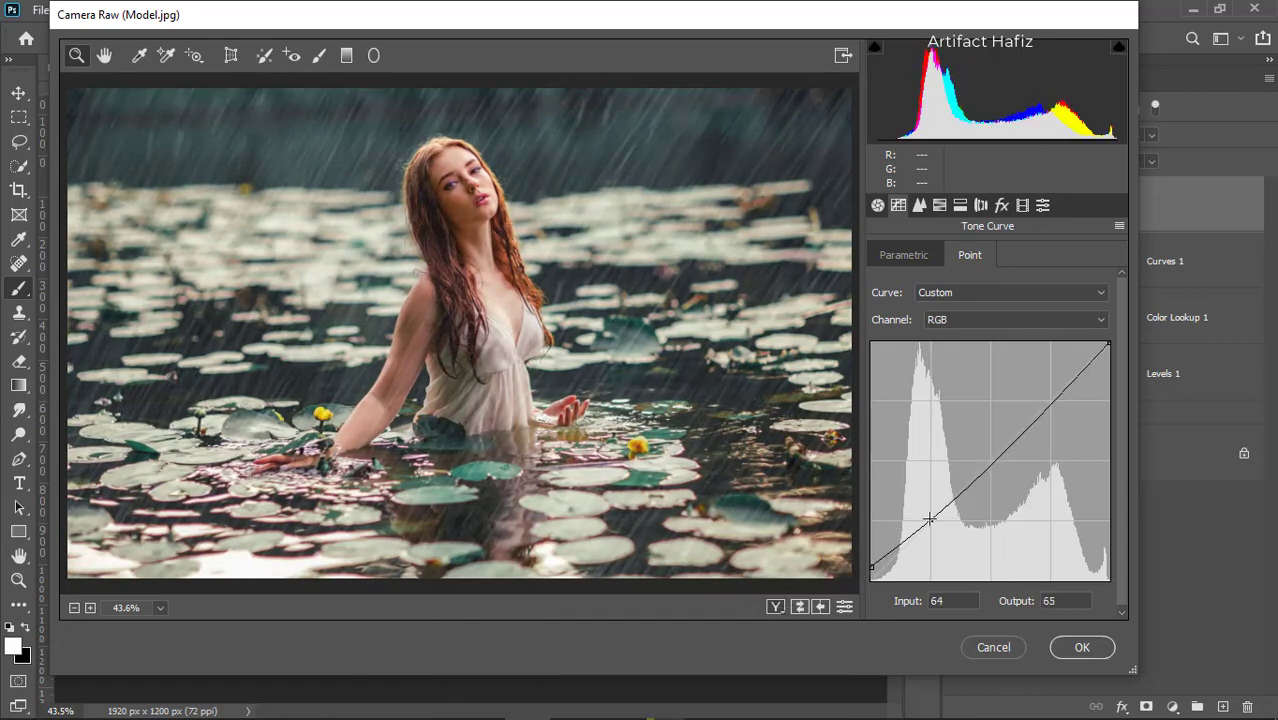
click(975, 477)
drag(873, 567, 872, 575)
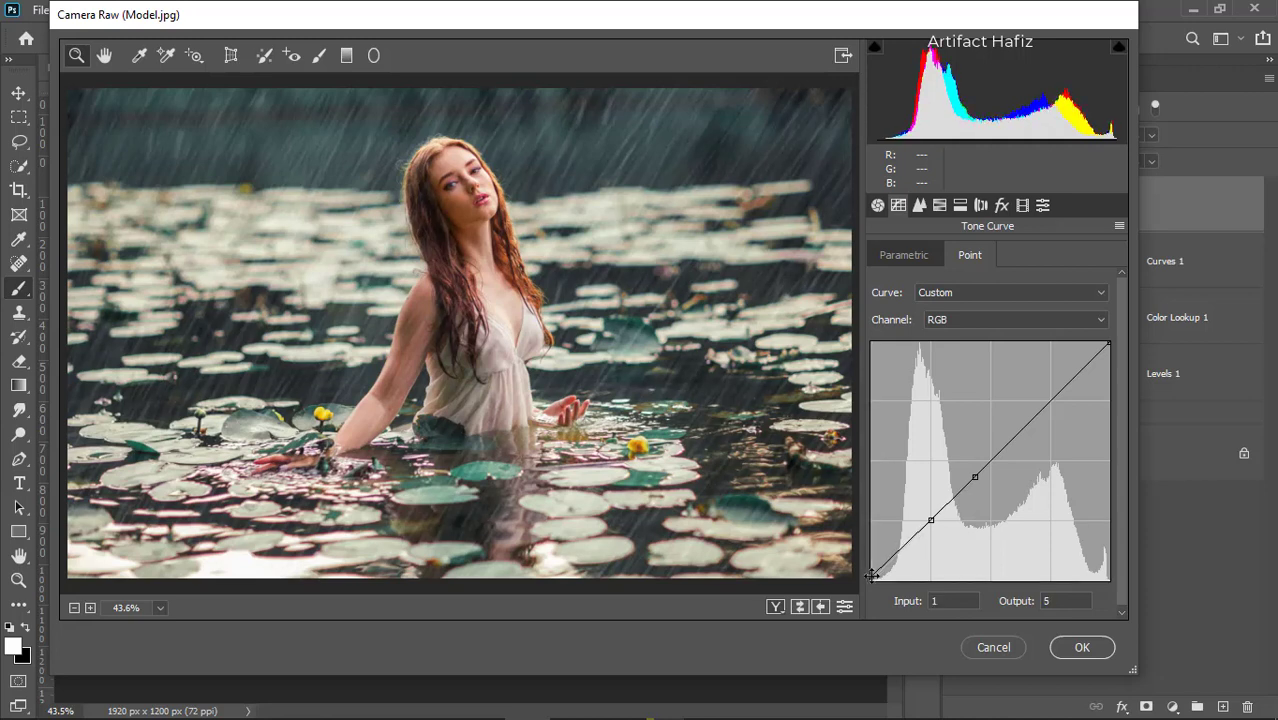
click(1068, 647)
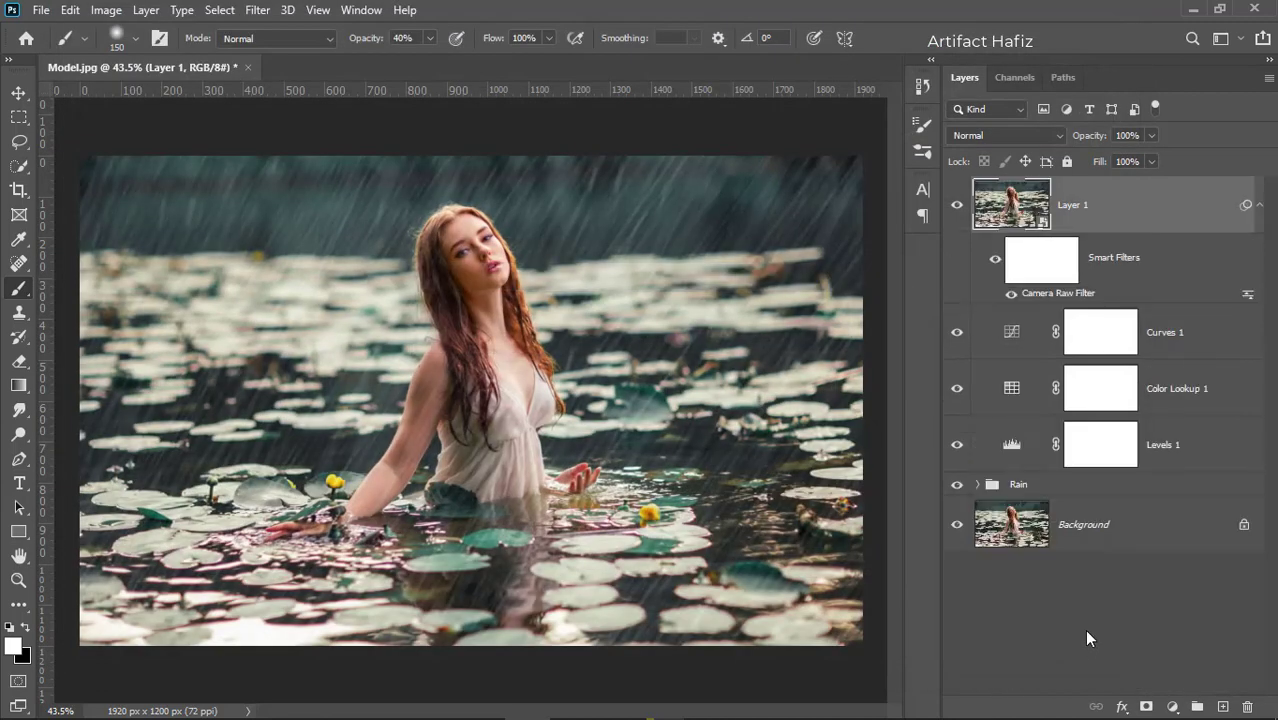
Toggle the visibility of every layer except Background to compare the original photo with the finished rain effect
key(alt)
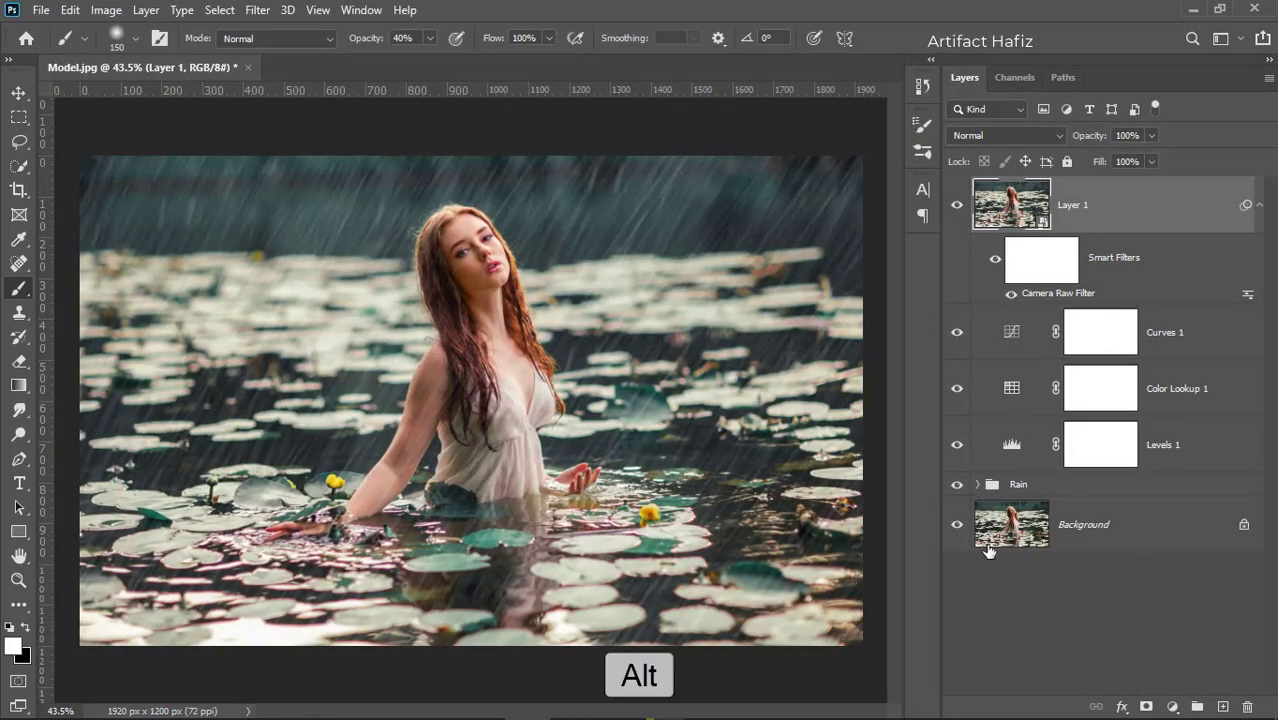
alt+click(957, 527)
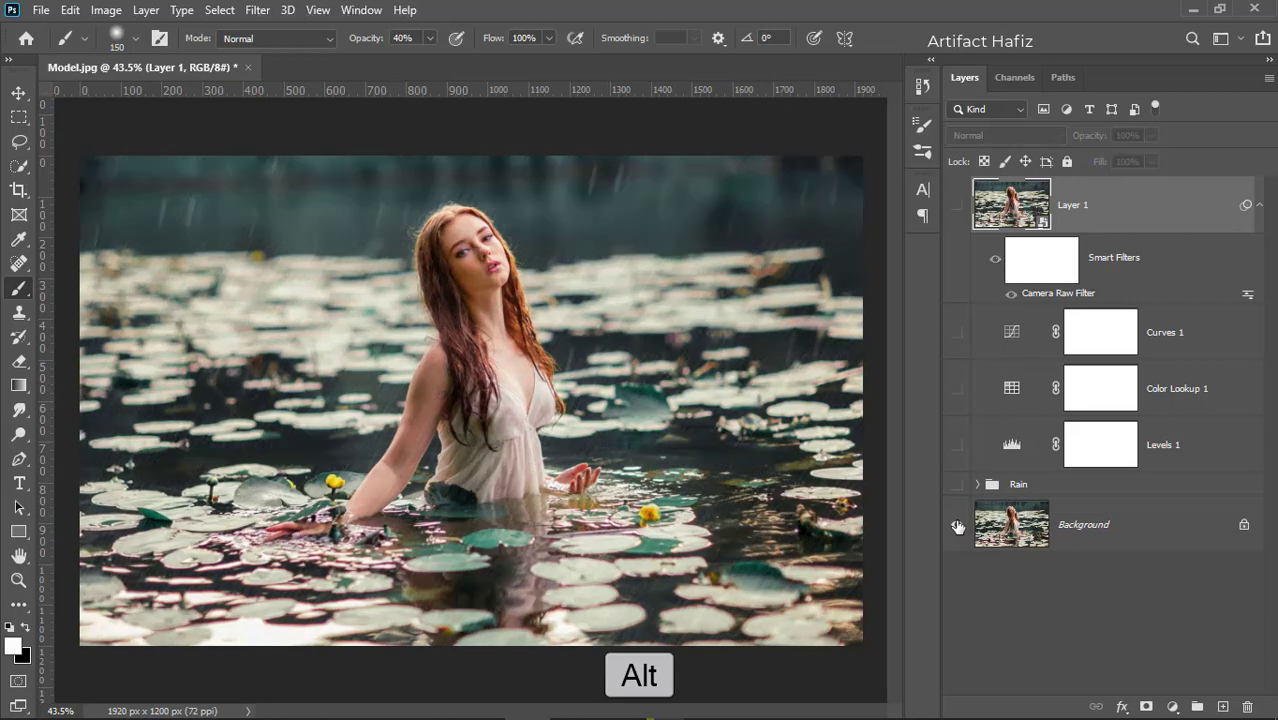
alt+click(957, 527)
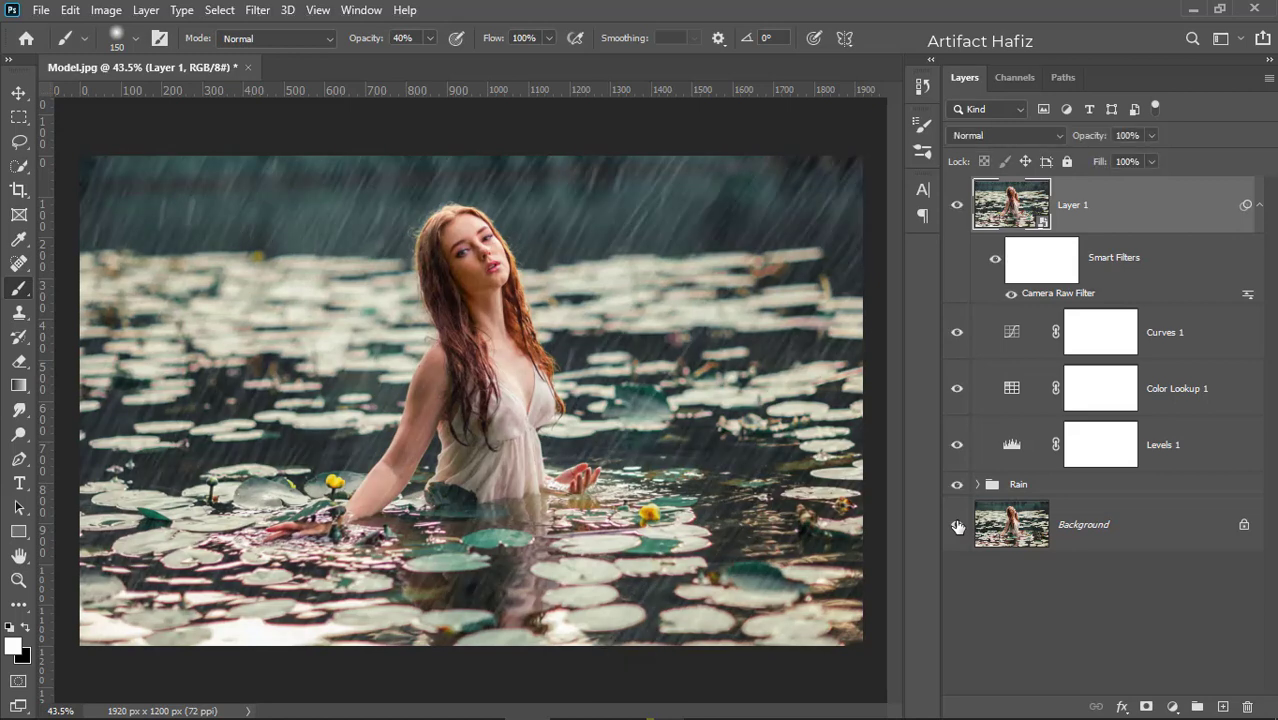
alt+click(957, 527)
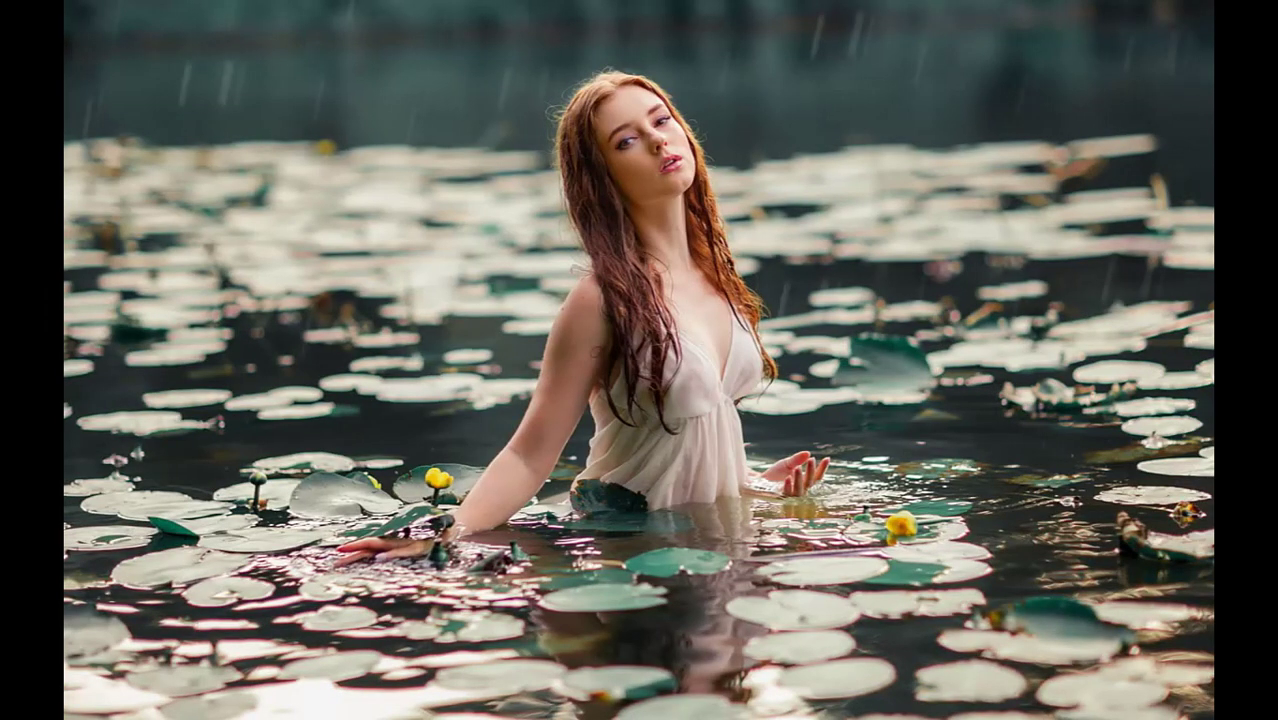